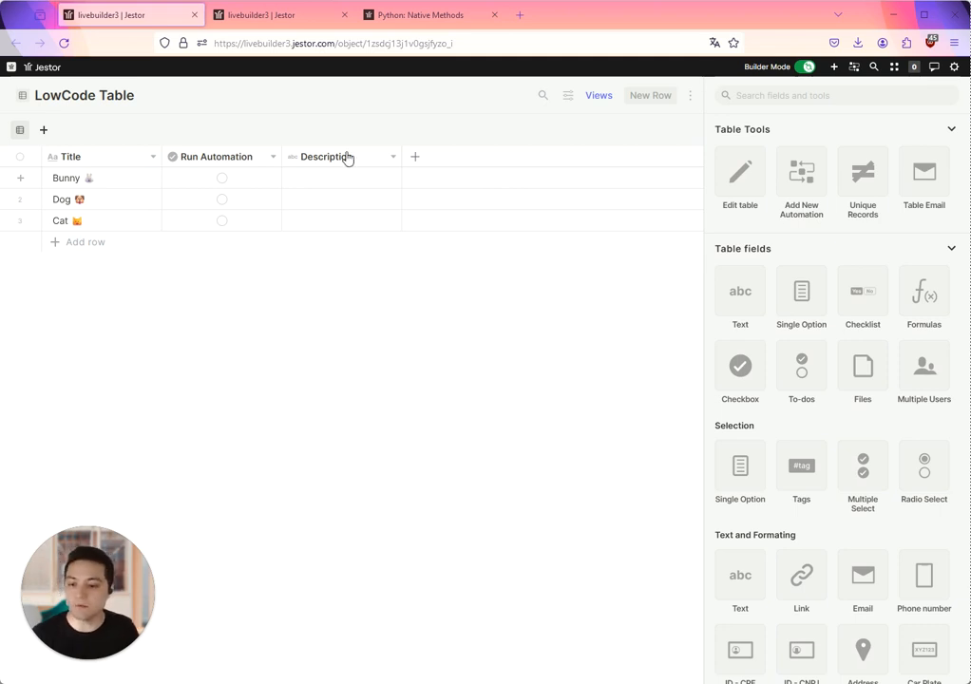
Create an active Python function named Add Description in the developer area and open it for code editing
left_click(229, 21)
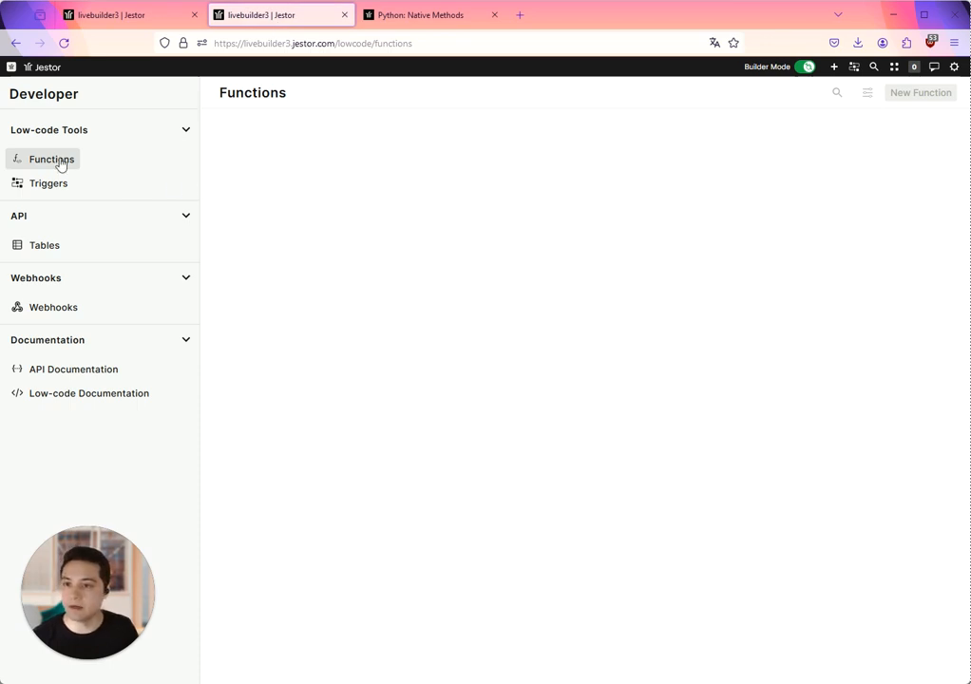
left_click(900, 99)
left_click(812, 225)
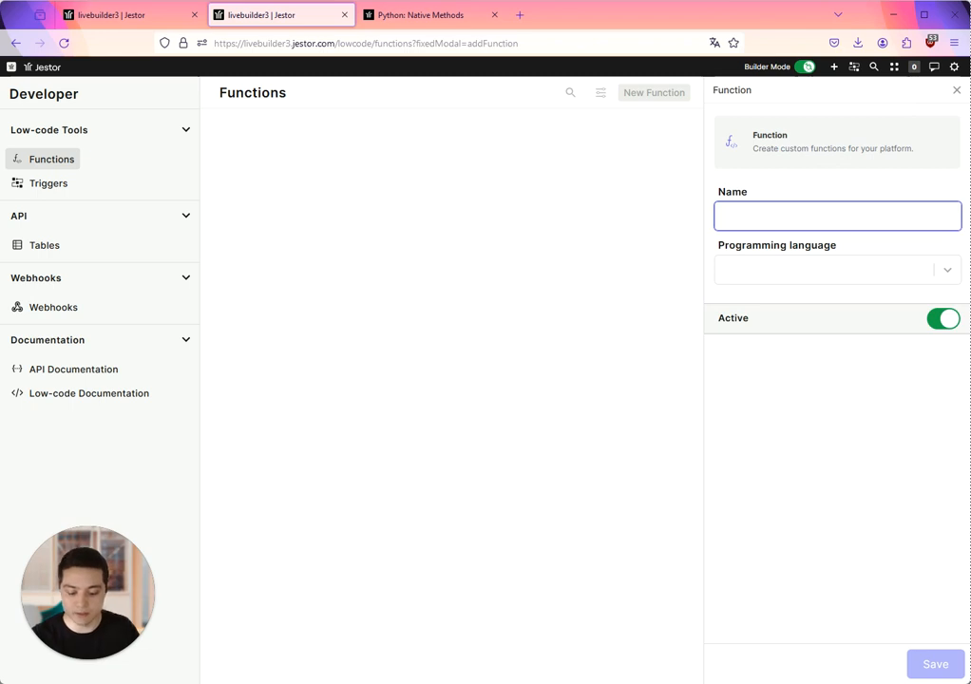
type("Add Des")
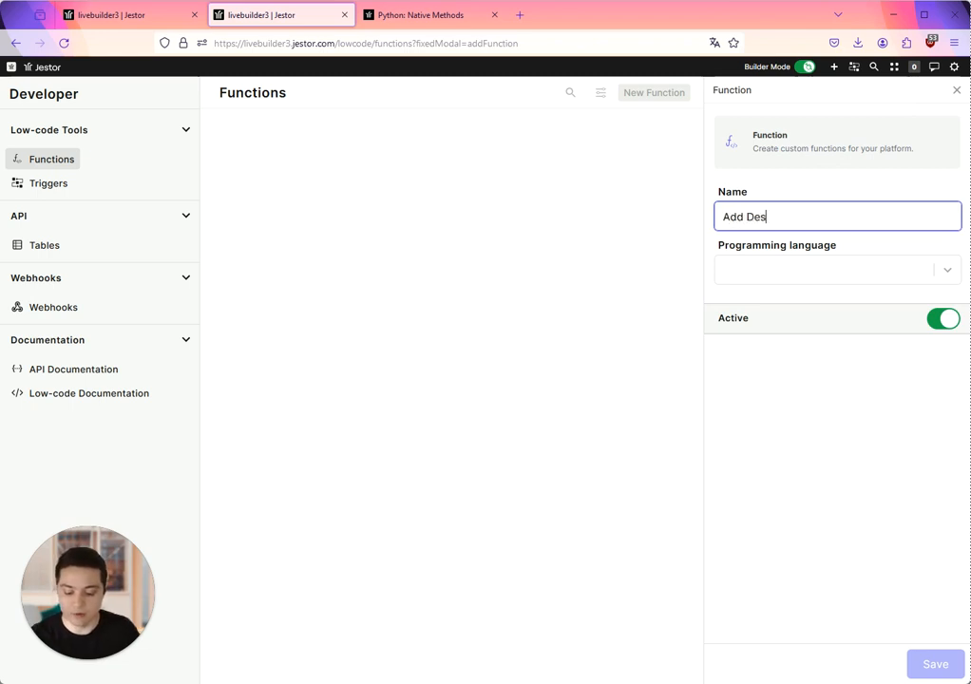
type("cription")
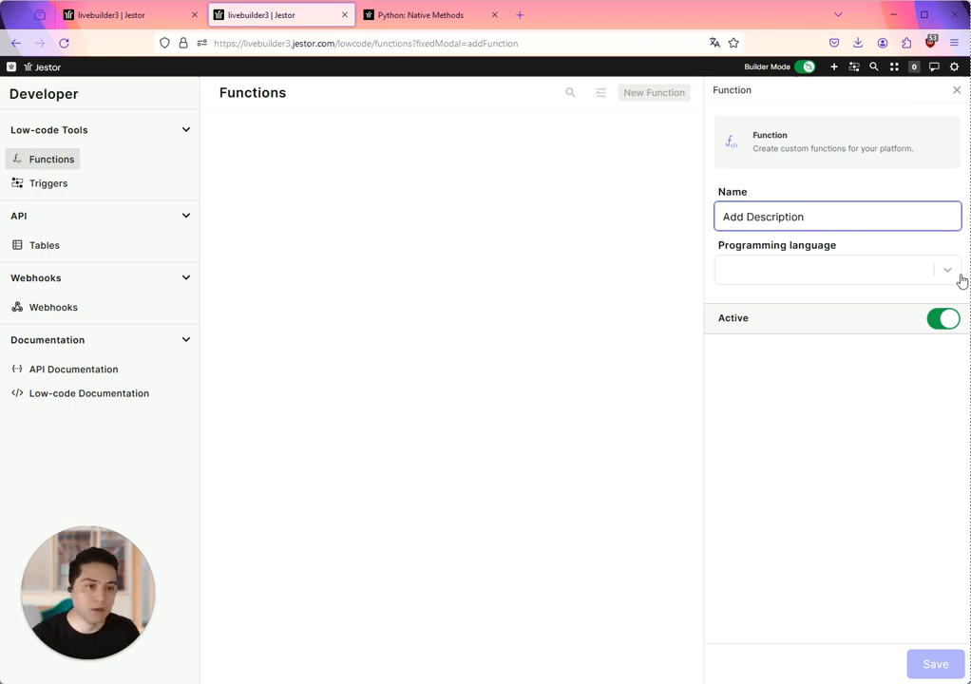
left_click(823, 275)
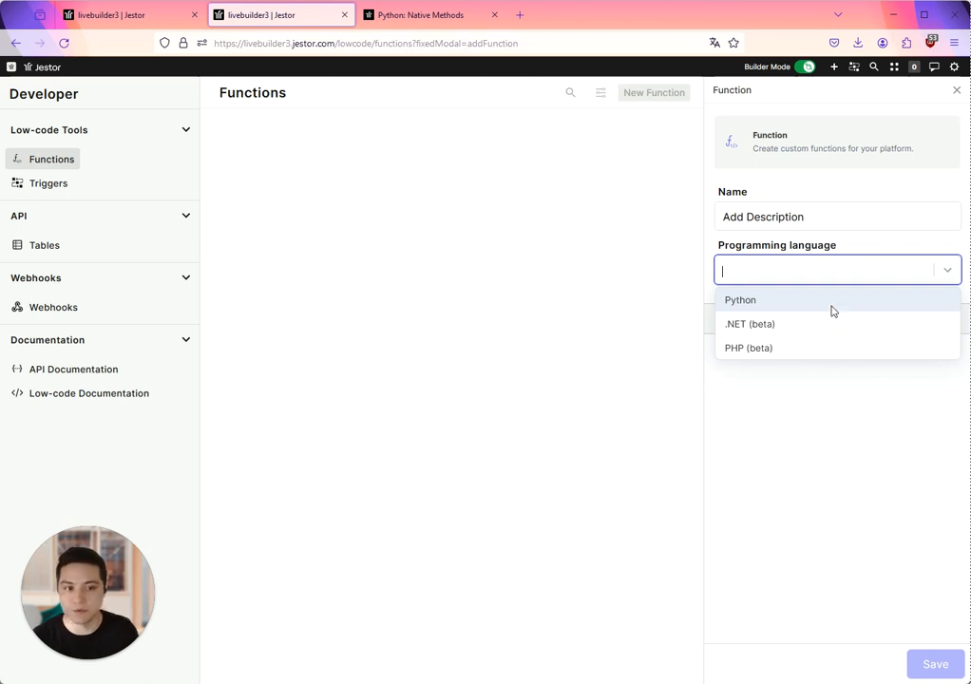
left_click(830, 306)
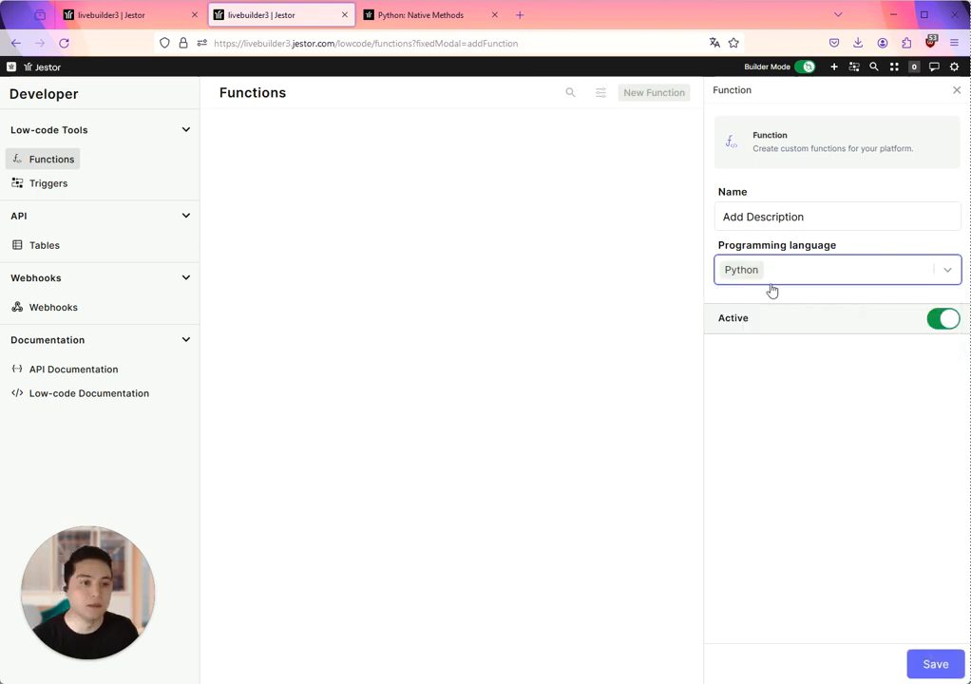
left_click(947, 661)
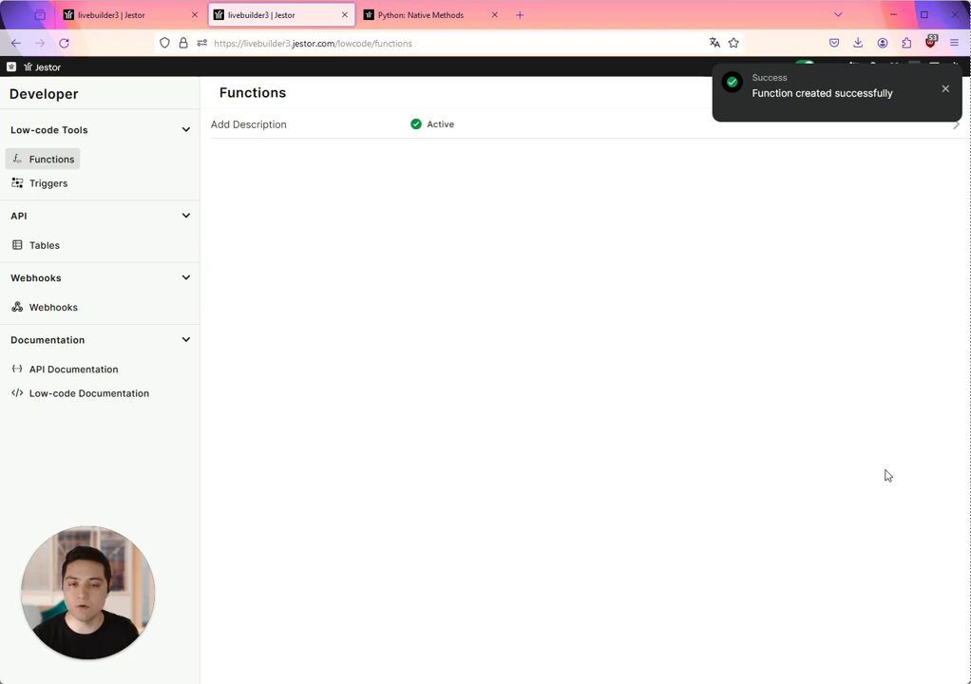
left_click(275, 127)
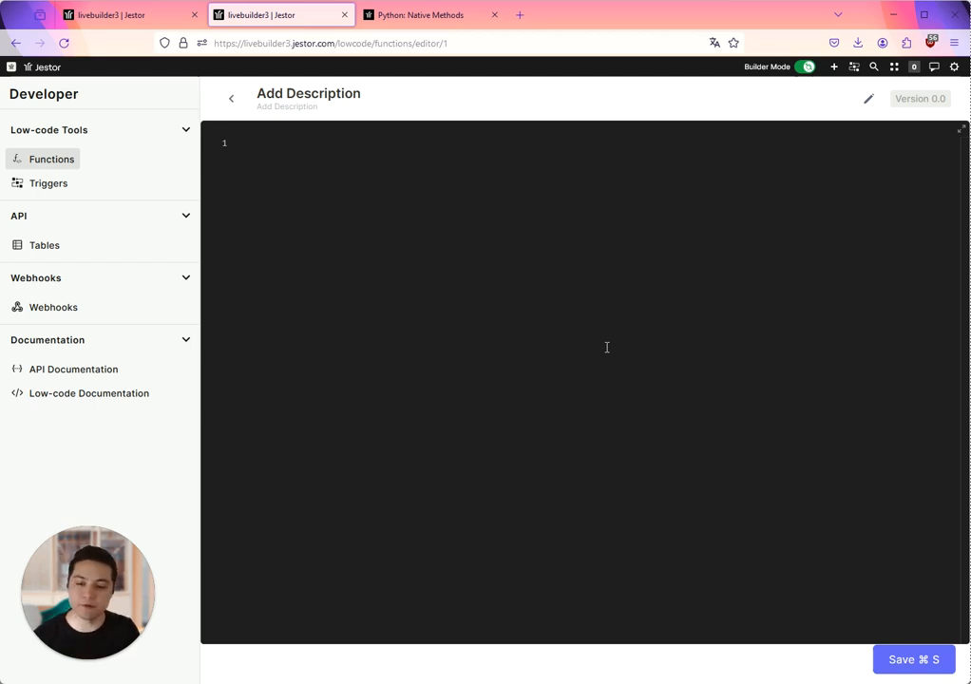
Examine the Python: Native Methods documentation for variables and record methods, then check the LowCode Table's fields
left_click(405, 20)
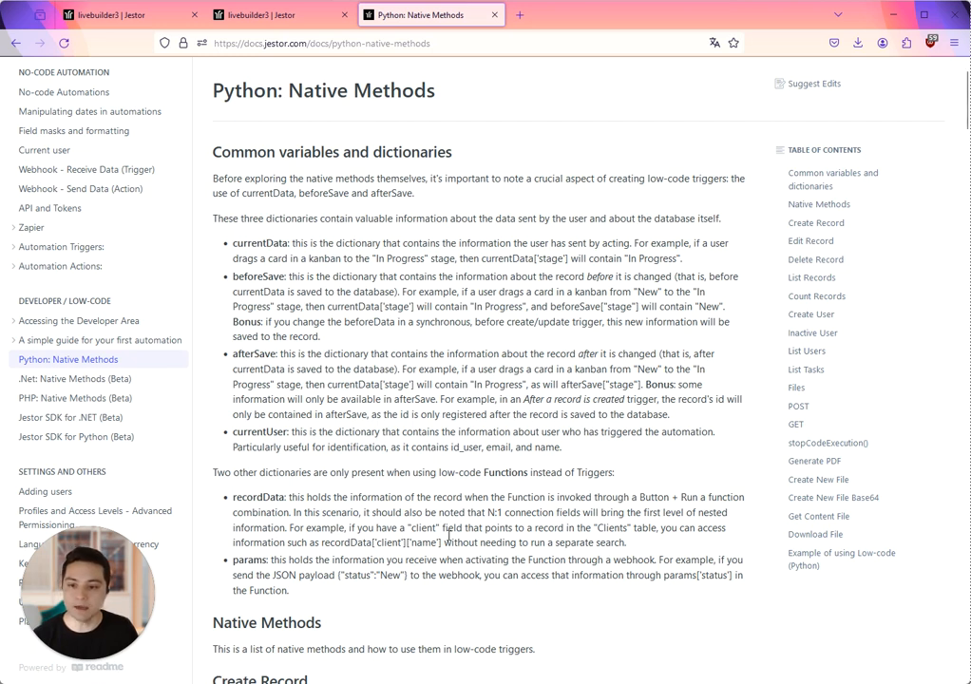
scroll(451, 535, "down", 6)
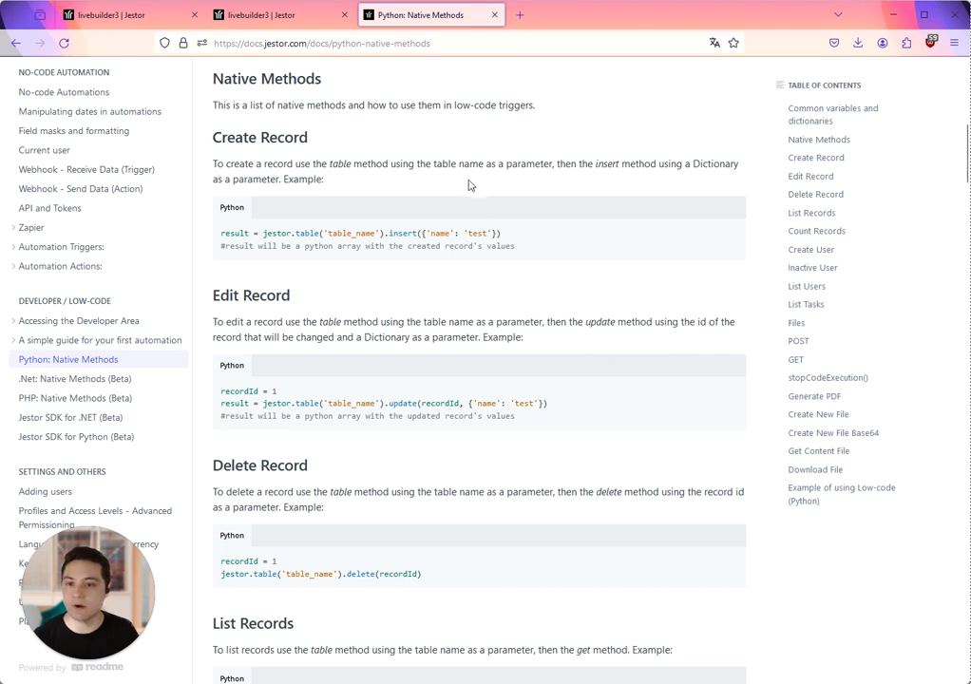
scroll(423, 421, "down", 3)
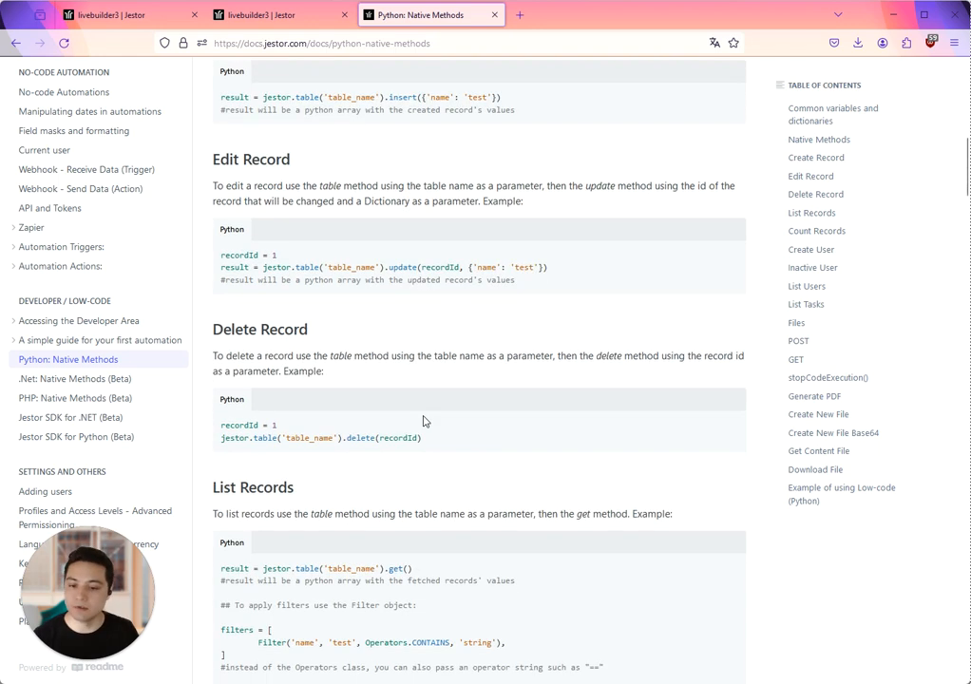
scroll(424, 421, "down", 12)
scroll(416, 336, "down", 4)
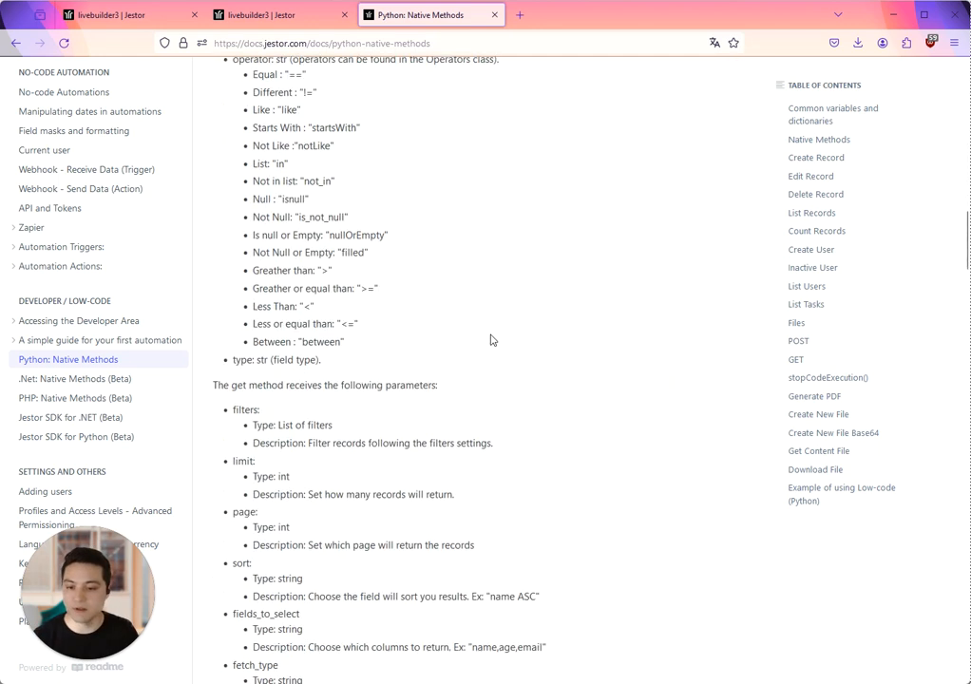
scroll(491, 341, "down", 11)
scroll(526, 479, "up", 20)
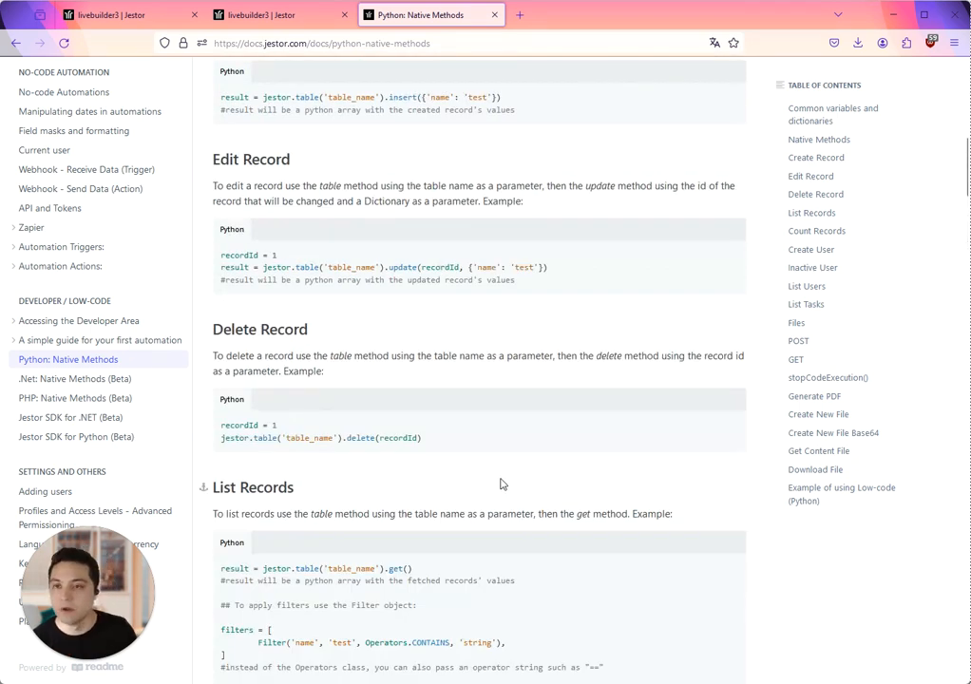
scroll(502, 485, "up", 10)
left_click(139, 23)
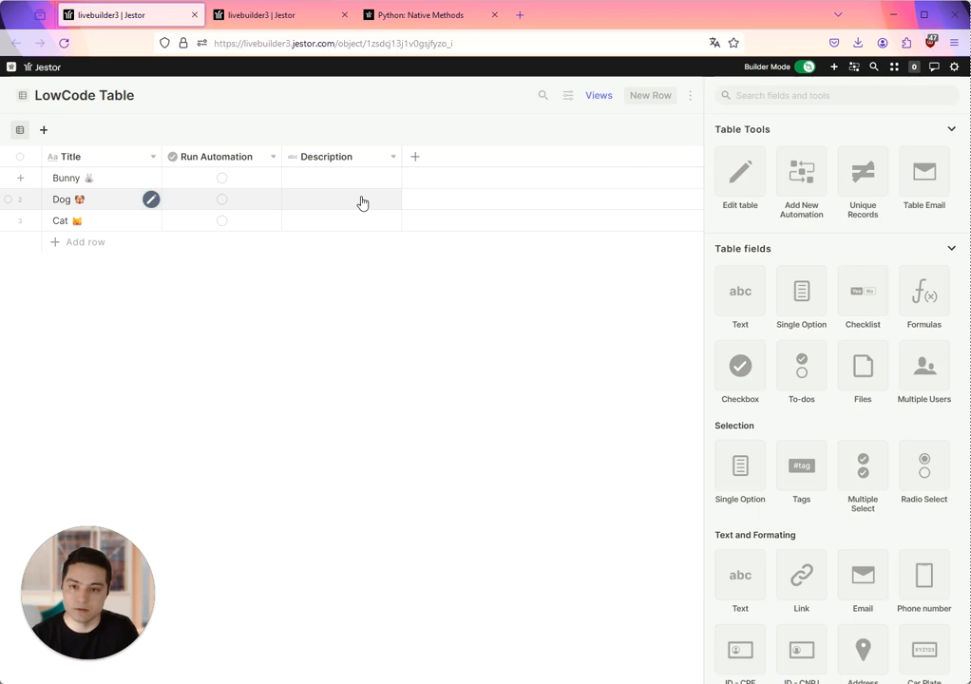
left_click(291, 21)
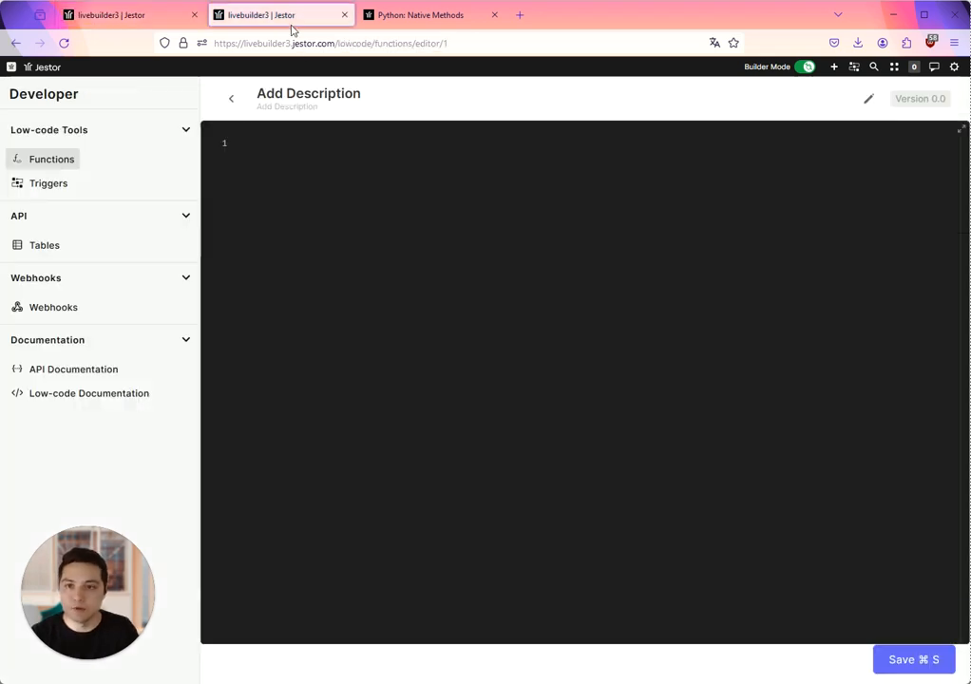
Copy the Edit Record example's jestor.table update line from the Python documentation into the Add Description function
left_click(409, 15)
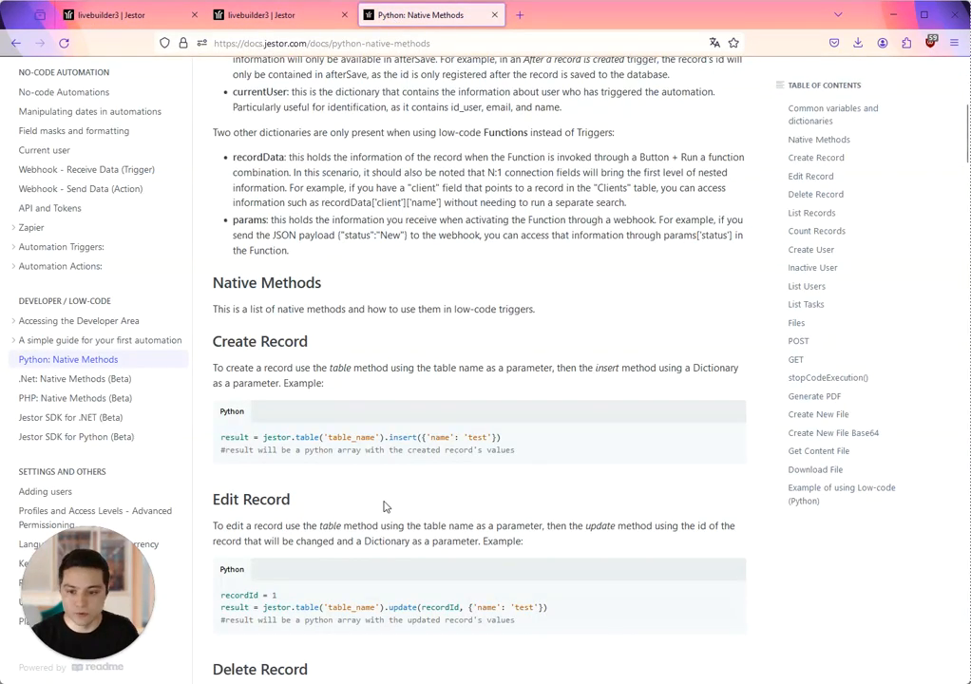
scroll(385, 507, "down", 2)
left_click_drag(548, 403, 220, 405)
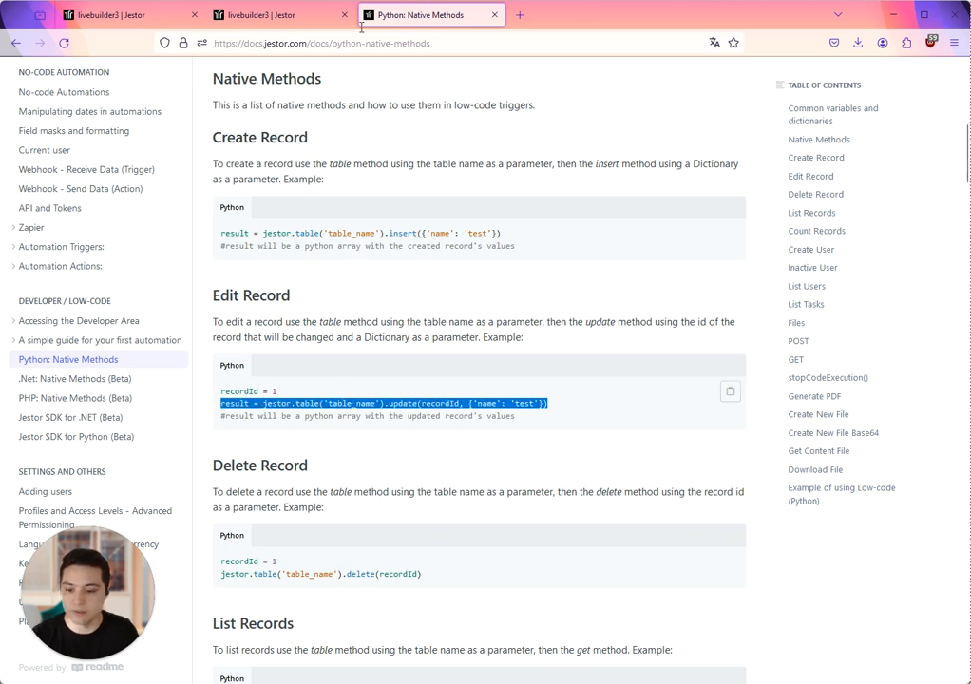
key("ctrl+c")
left_click(285, 15)
left_click(356, 267)
key("ctrl+v")
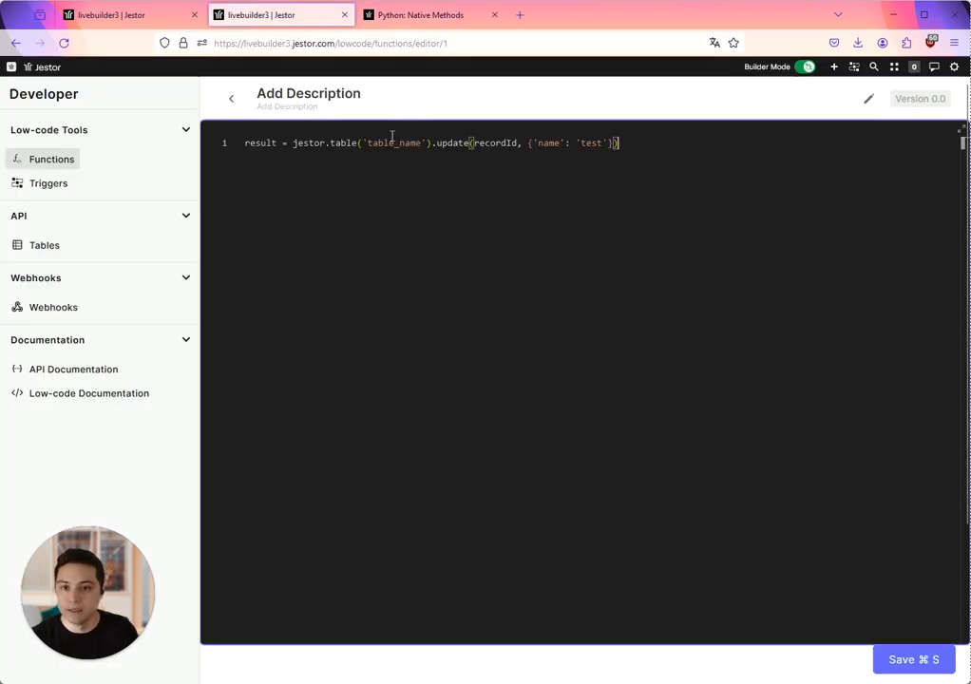
Copy the recordData dictionary name from the documentation and insert it two lines below the update statement
left_click(411, 17)
scroll(452, 418, "up", 7)
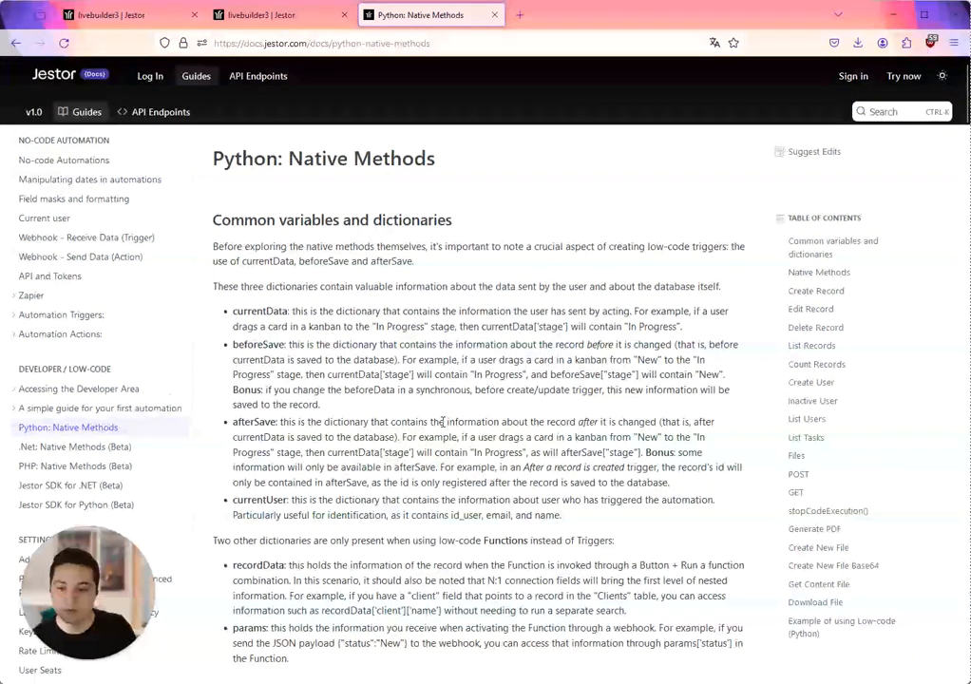
scroll(442, 423, "down", 5)
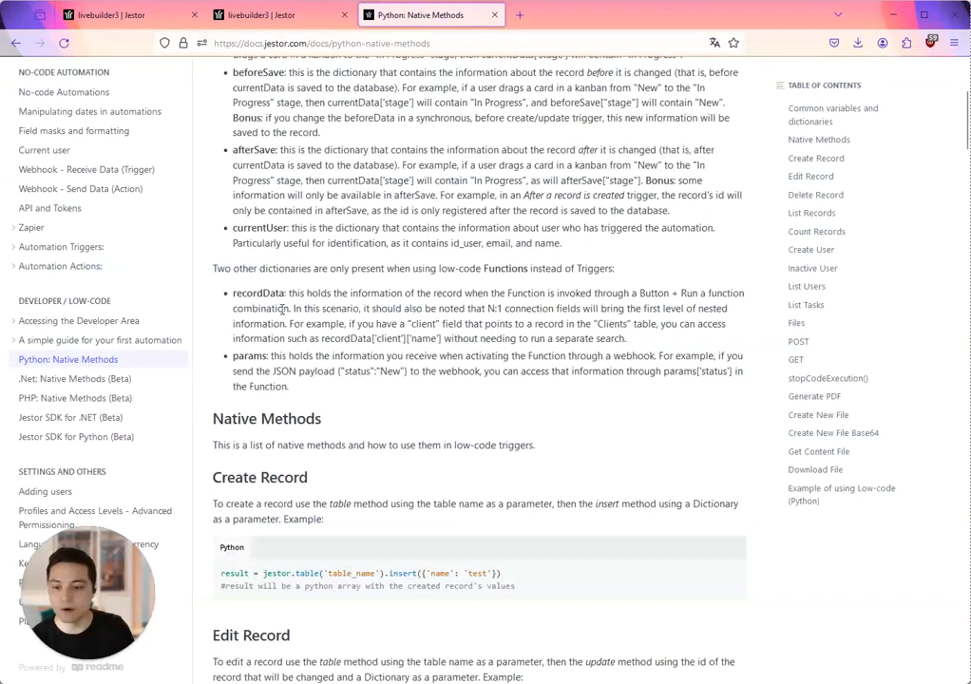
double_click(259, 292)
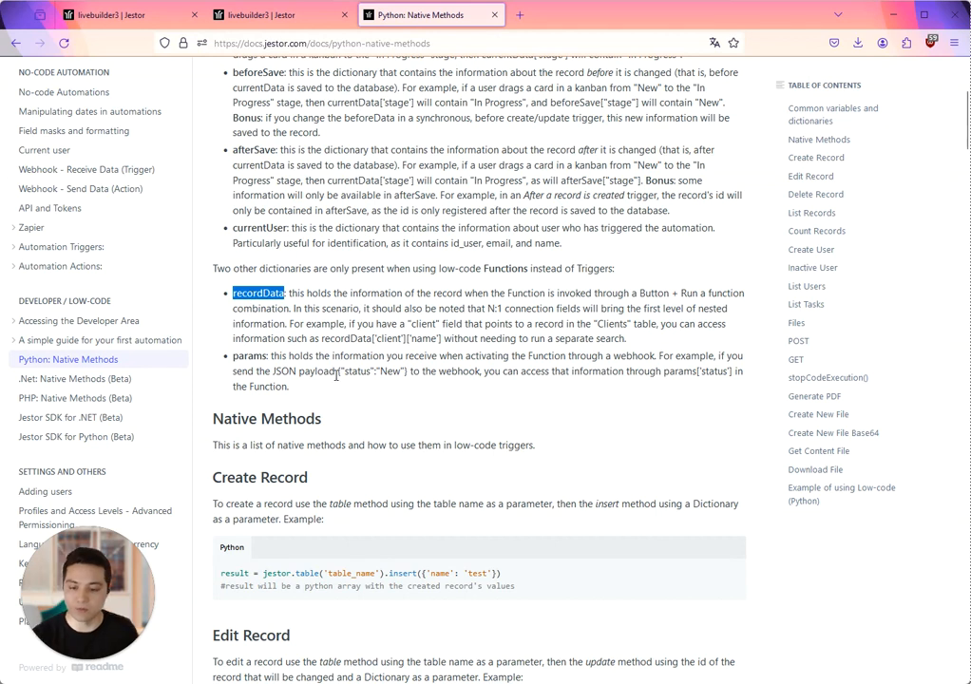
left_click(295, 14)
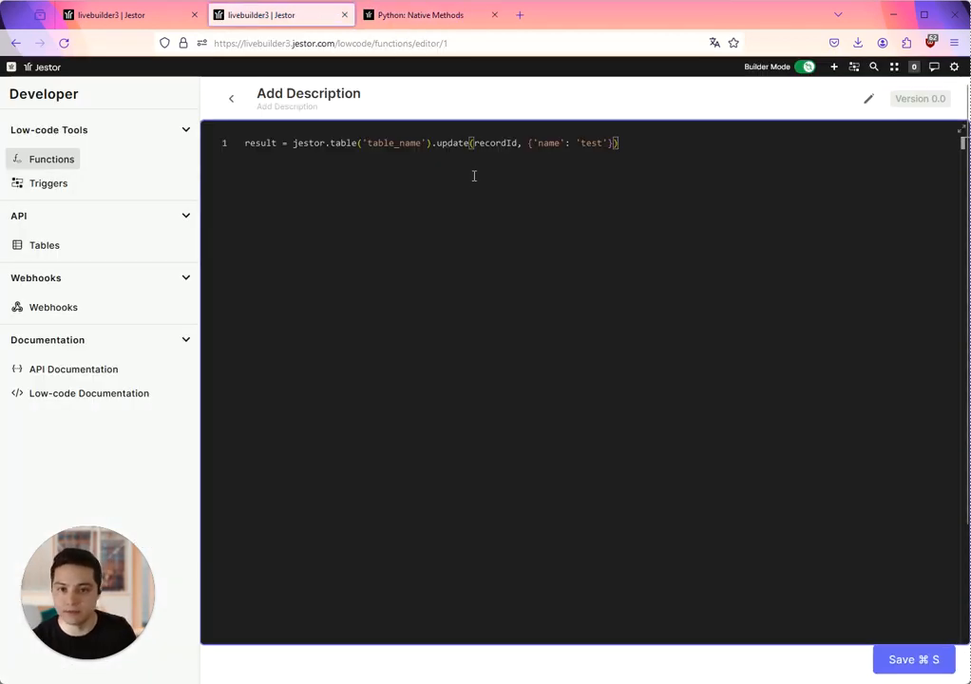
key("Return")
key("Return")
key("ctrl+v")
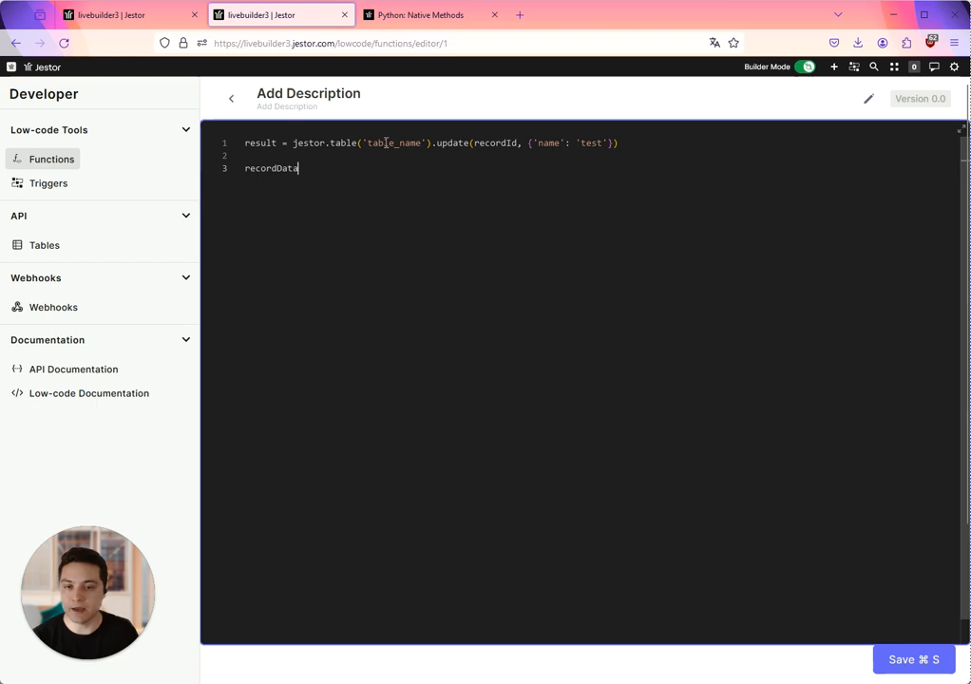
Replace table_name in the update statement with the LowCode Table's API name, 1zsdcj13j1v0gsjfyzo_i
middle_click(57, 251)
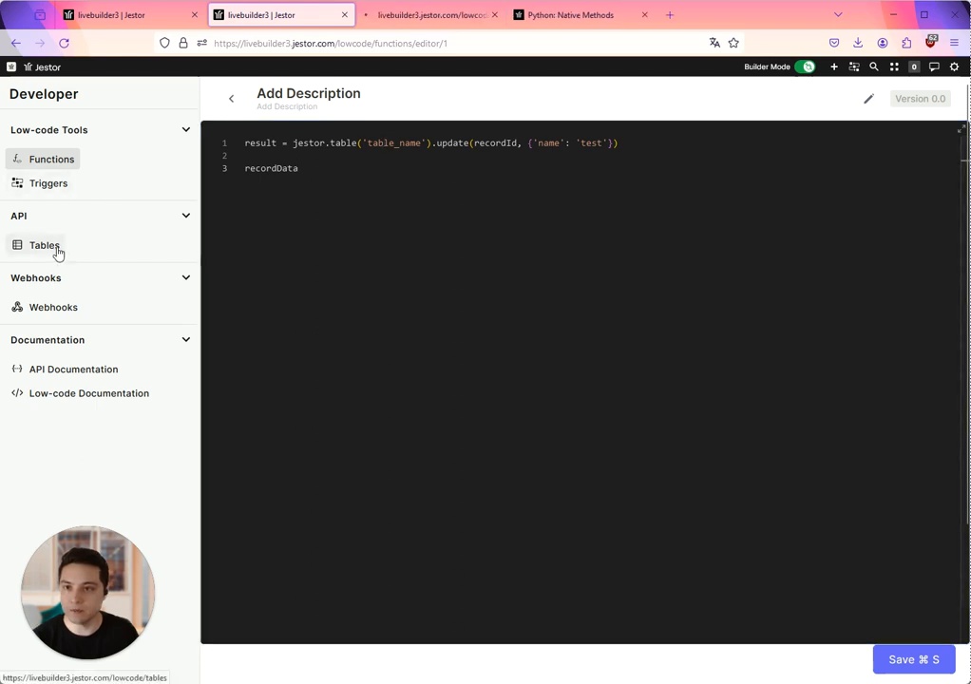
left_click(115, 15)
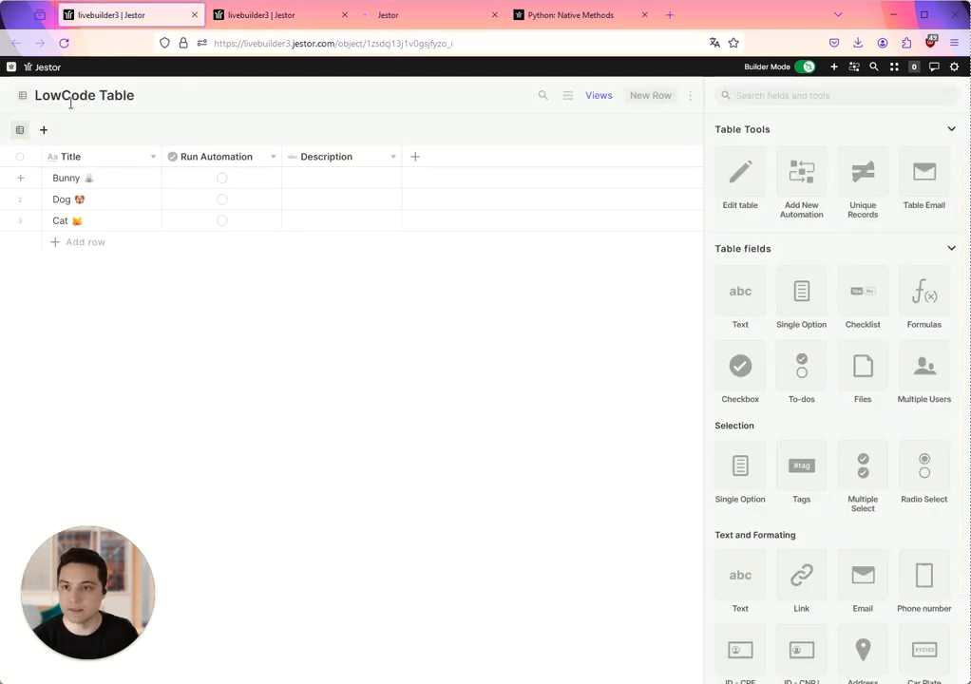
left_click(432, 16)
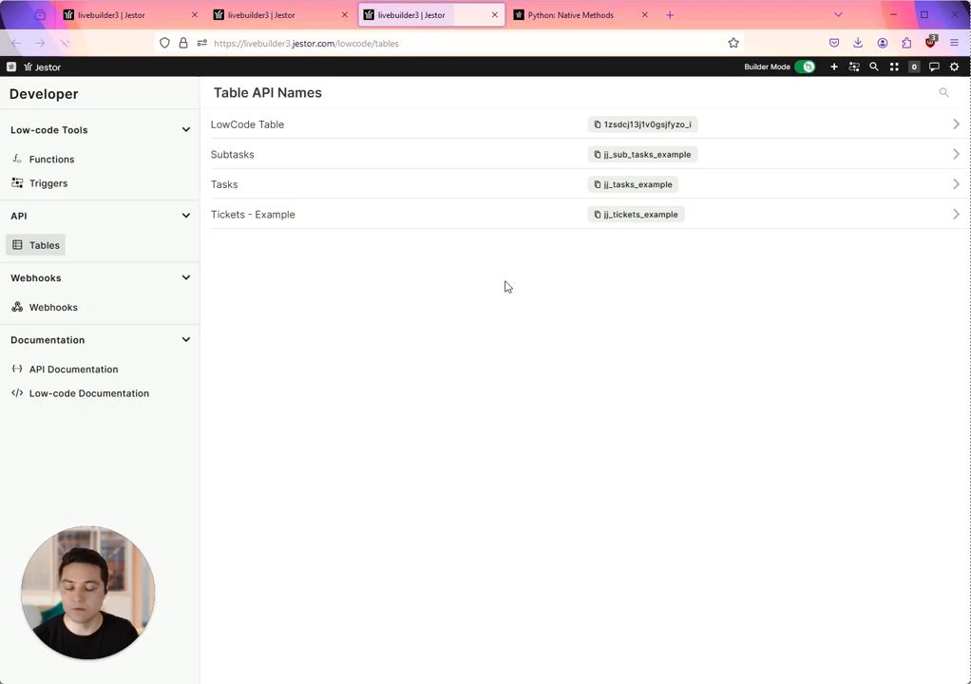
left_click(314, 131)
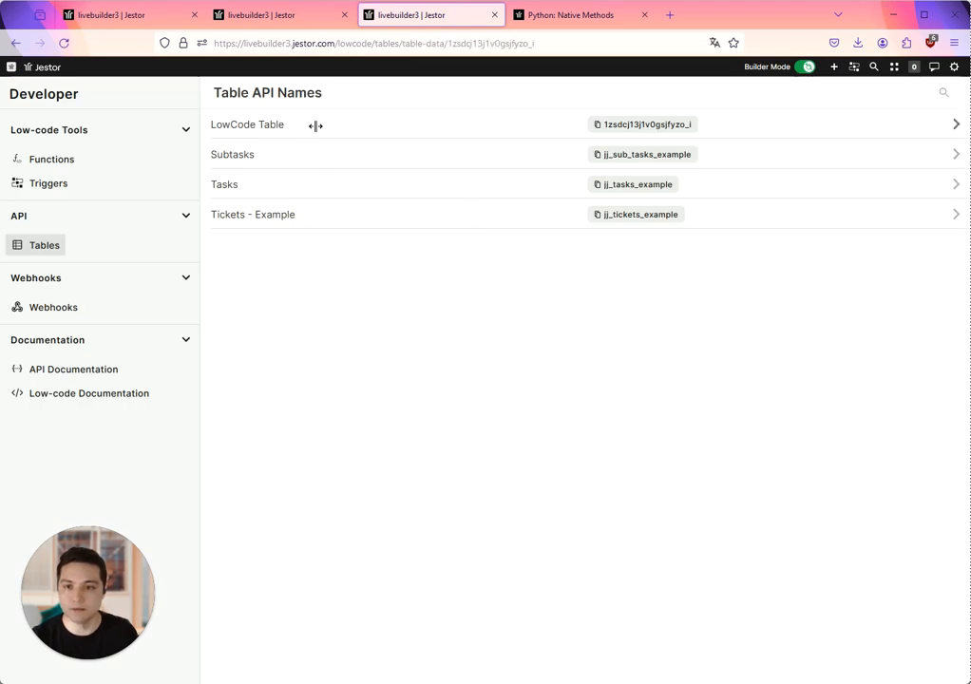
double_click(290, 106)
left_click(276, 15)
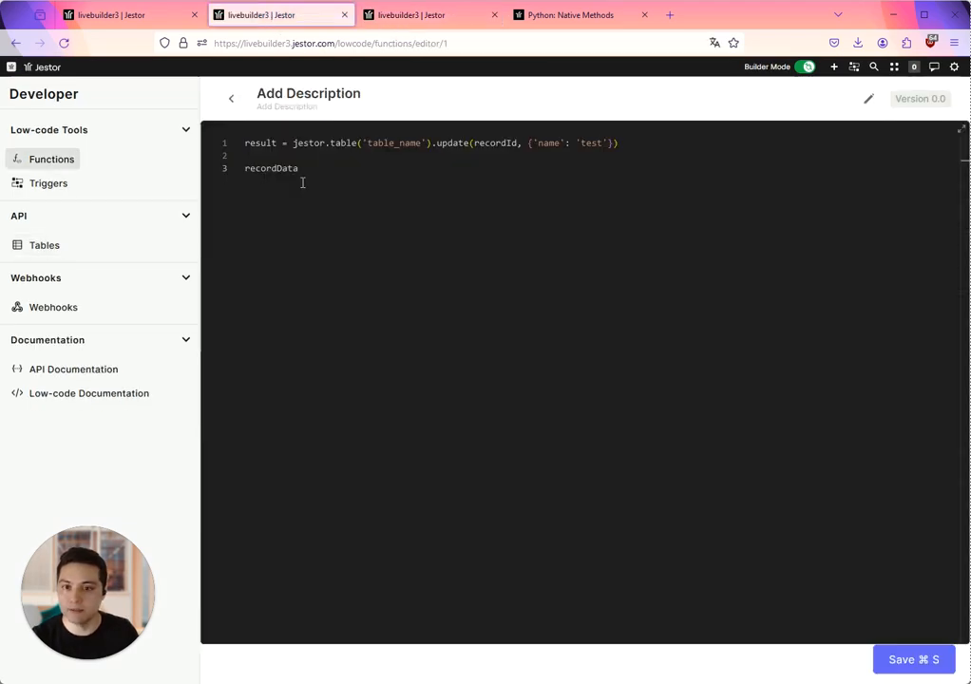
double_click(403, 144)
key("ctrl+v")
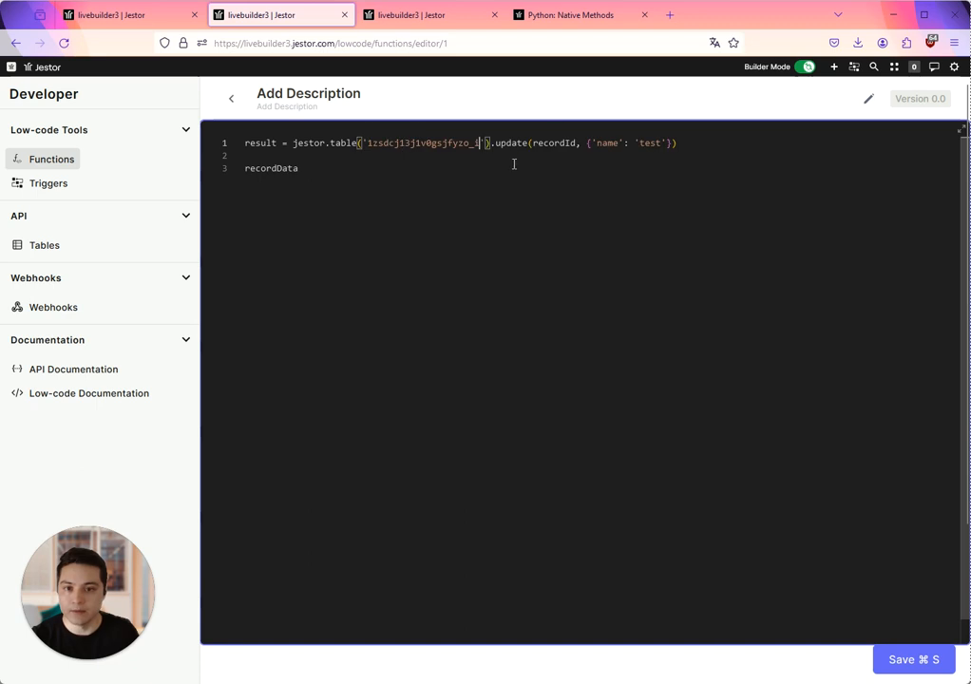
Replace the recordId argument in the update call with recordData["id_1zsdcj13j1v0gsjfyzo_i"]
double_click(314, 167)
double_click(534, 142)
key("ctrl+v")
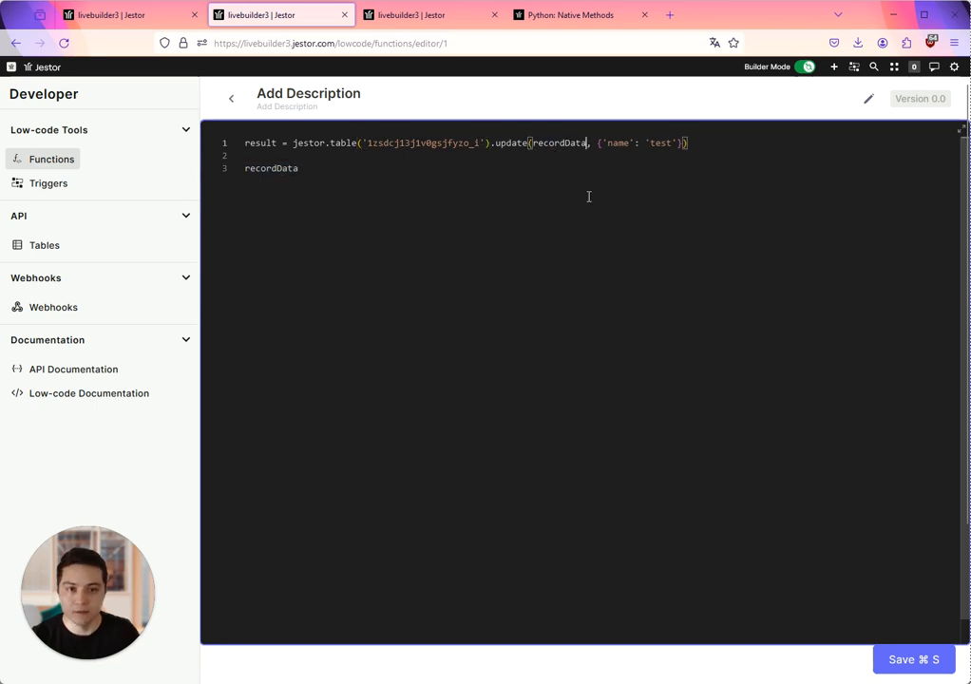
type("[\"id_")
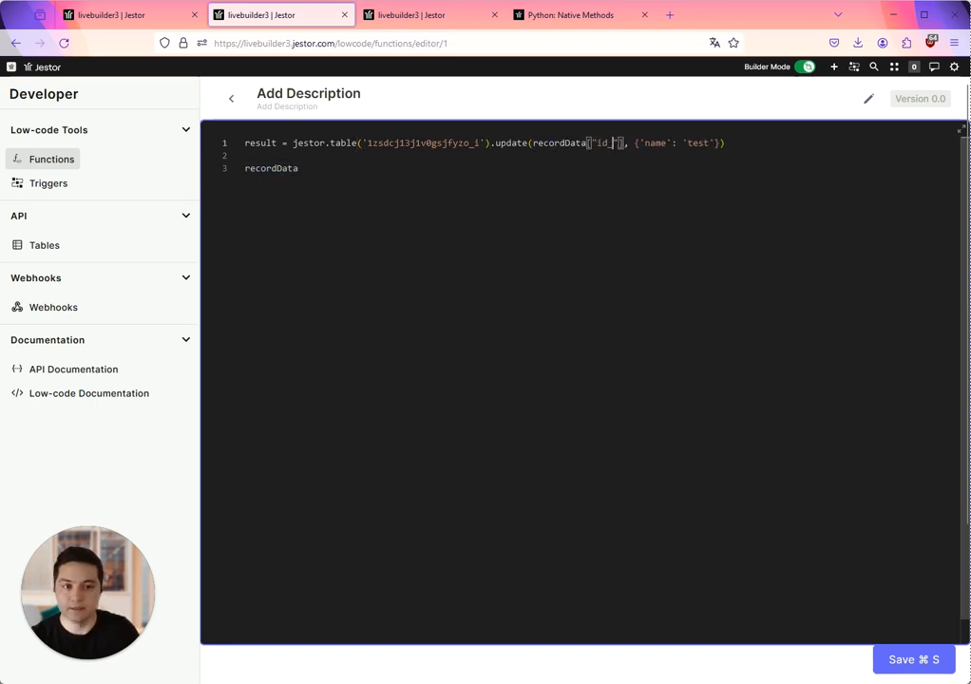
double_click(393, 143)
key("ctrl+c")
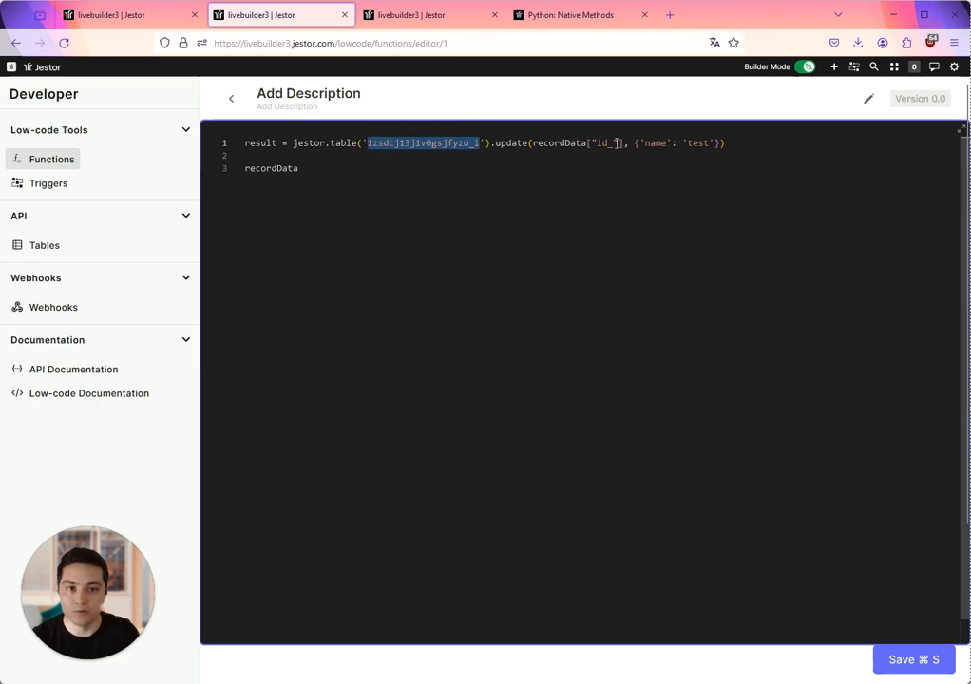
left_click(613, 142)
key("ctrl+v")
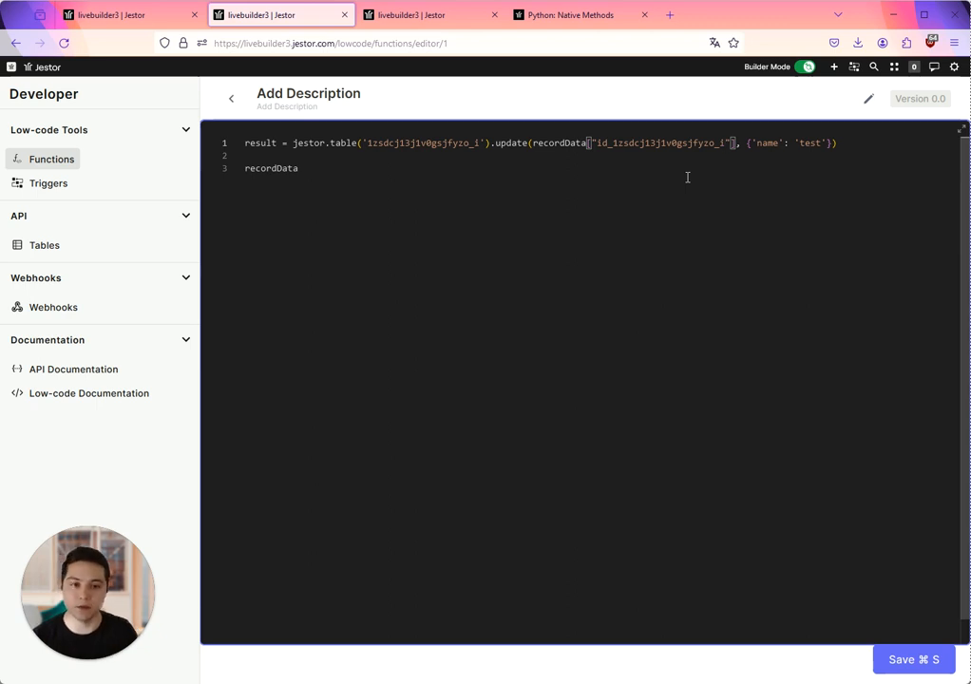
Delete the leftover recordData line and the empty lines below the update statement
left_click(298, 168)
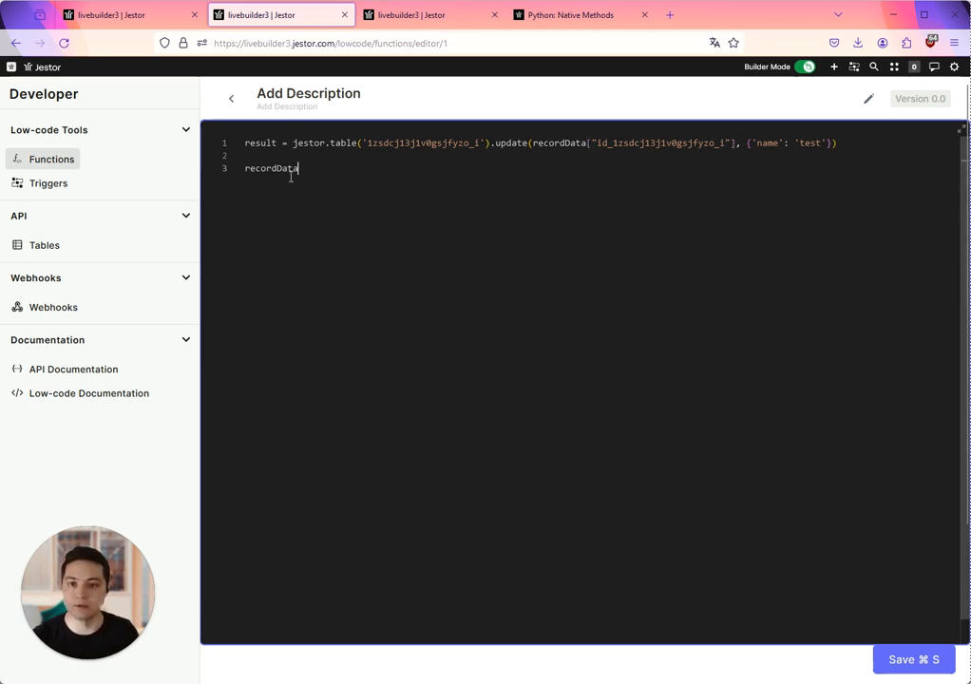
left_click_drag(298, 169, 245, 168)
key("BackSpace")
key("BackSpace")
key("BackSpace")
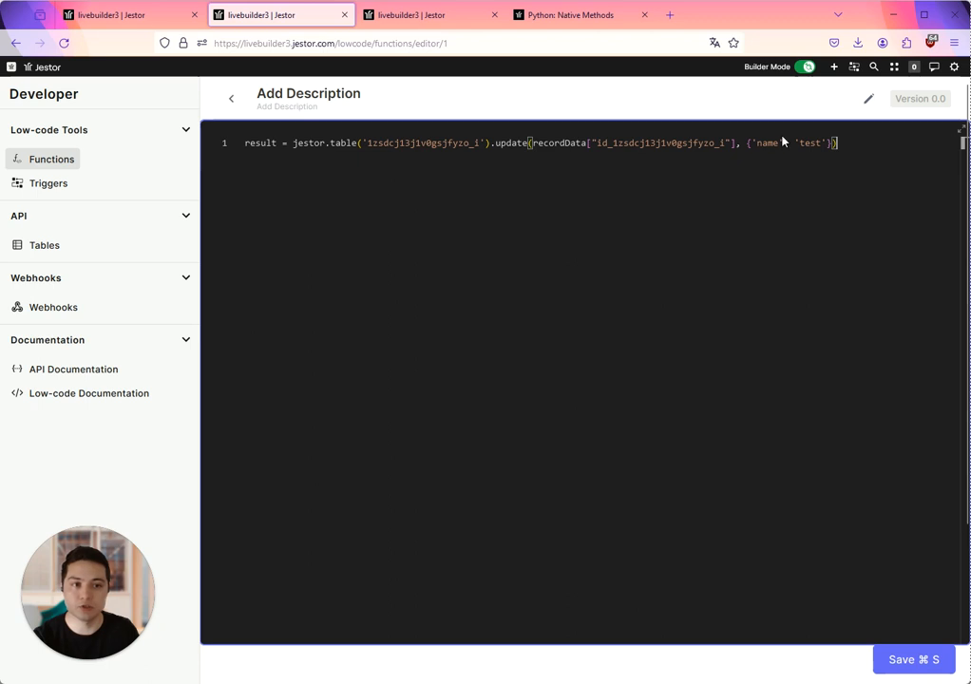
Set the update statement's field data to {'description': 'Updated!'} and save the Add Description function
double_click(768, 142)
type("description")
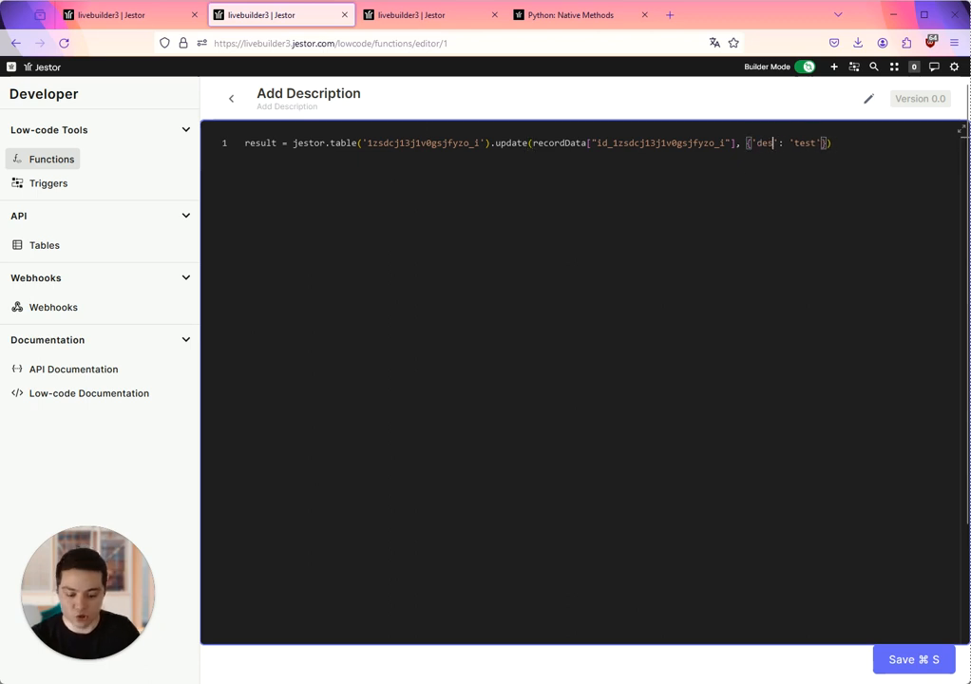
double_click(849, 143)
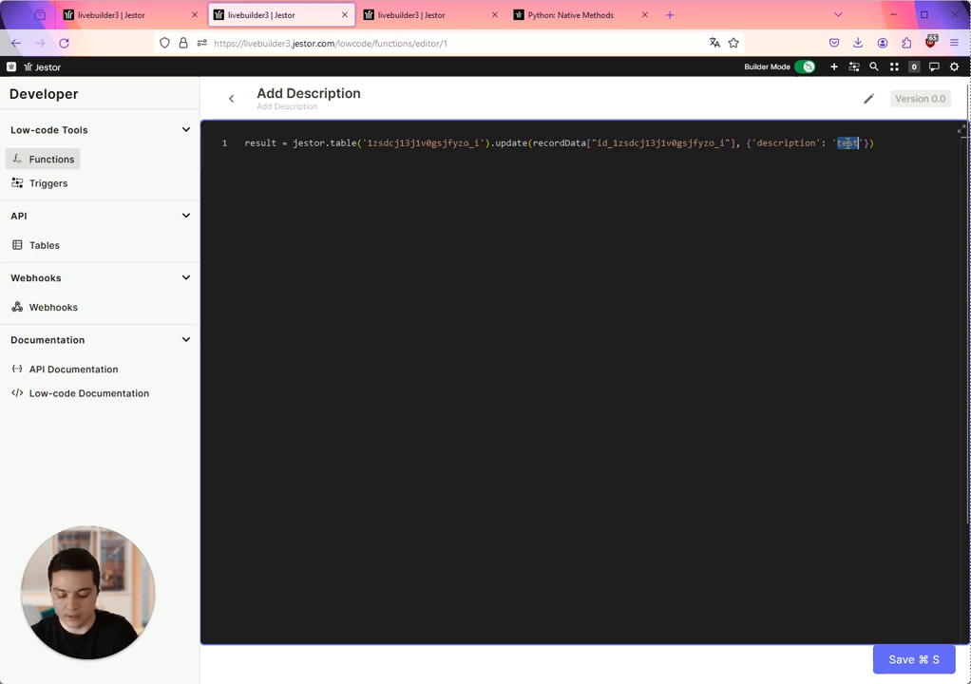
type("Updated!")
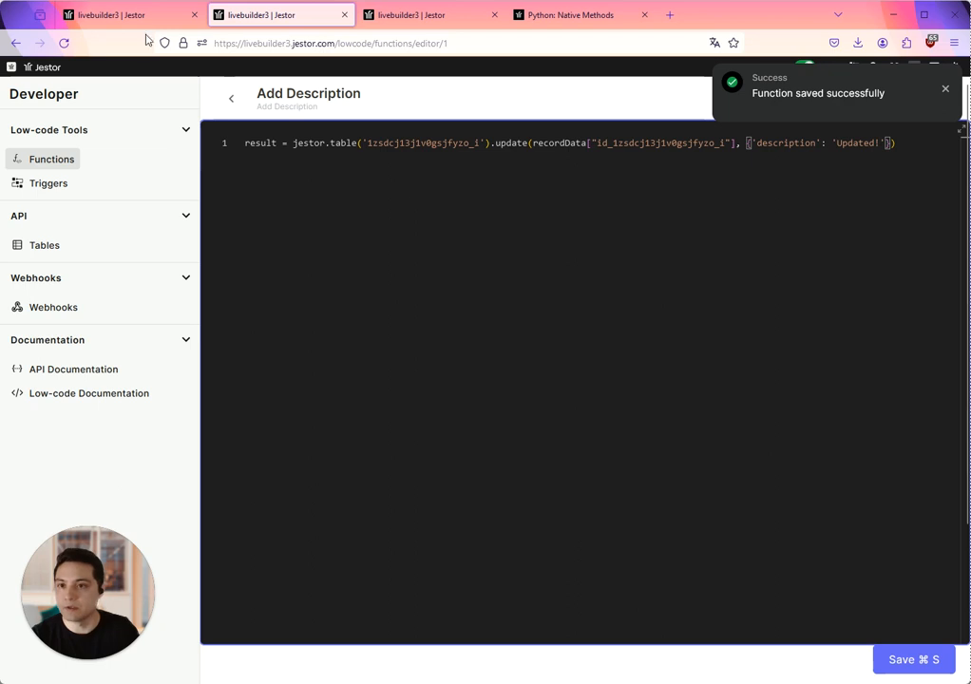
Return to the LowCode Table and start creating an Automation Button field
left_click(138, 19)
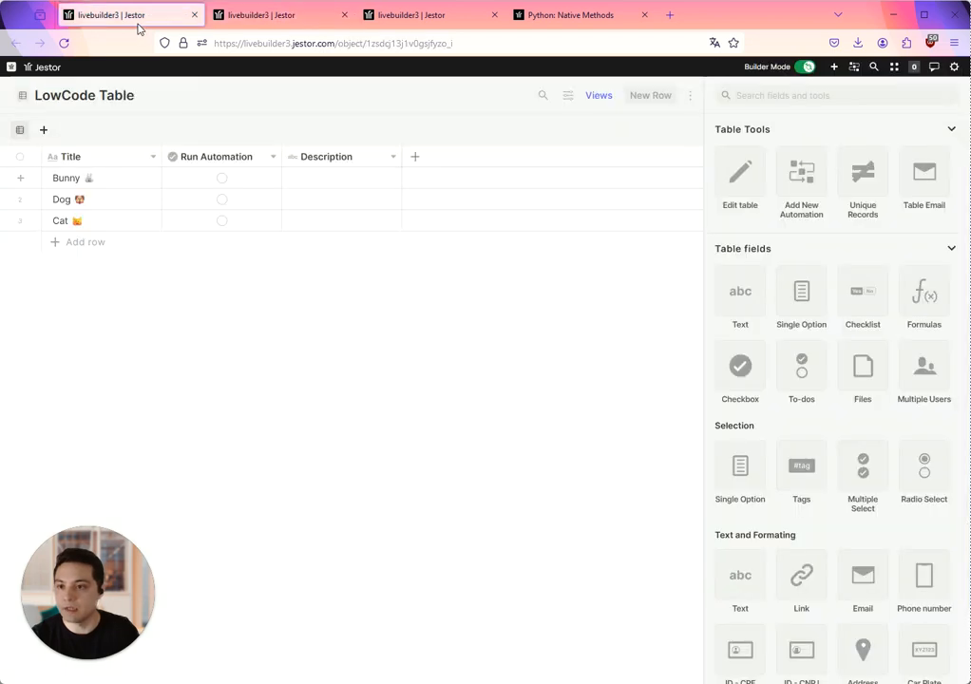
left_click(784, 98)
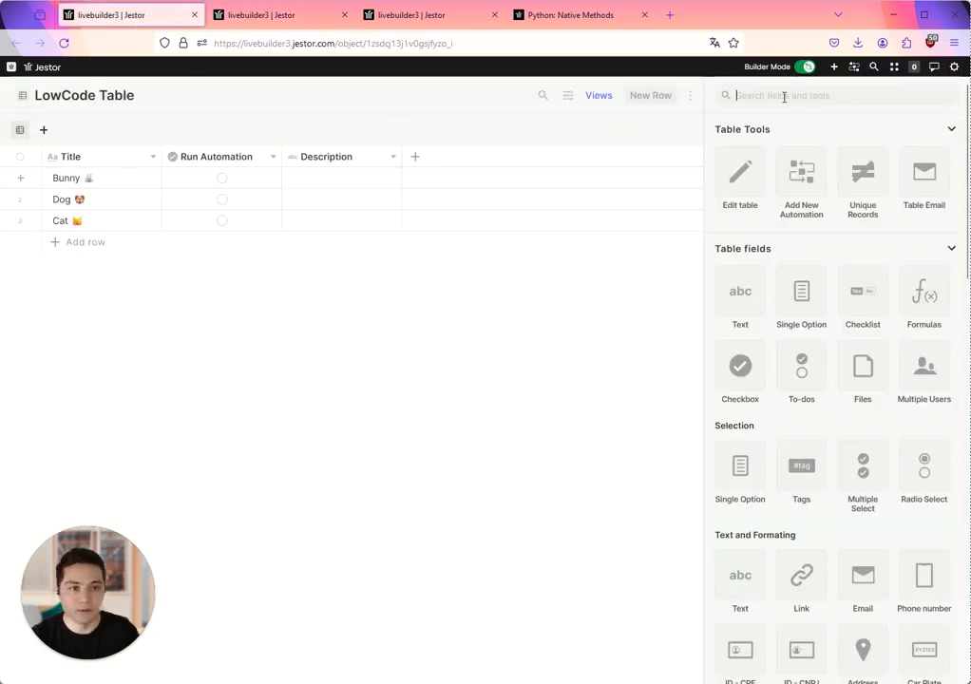
type("bu")
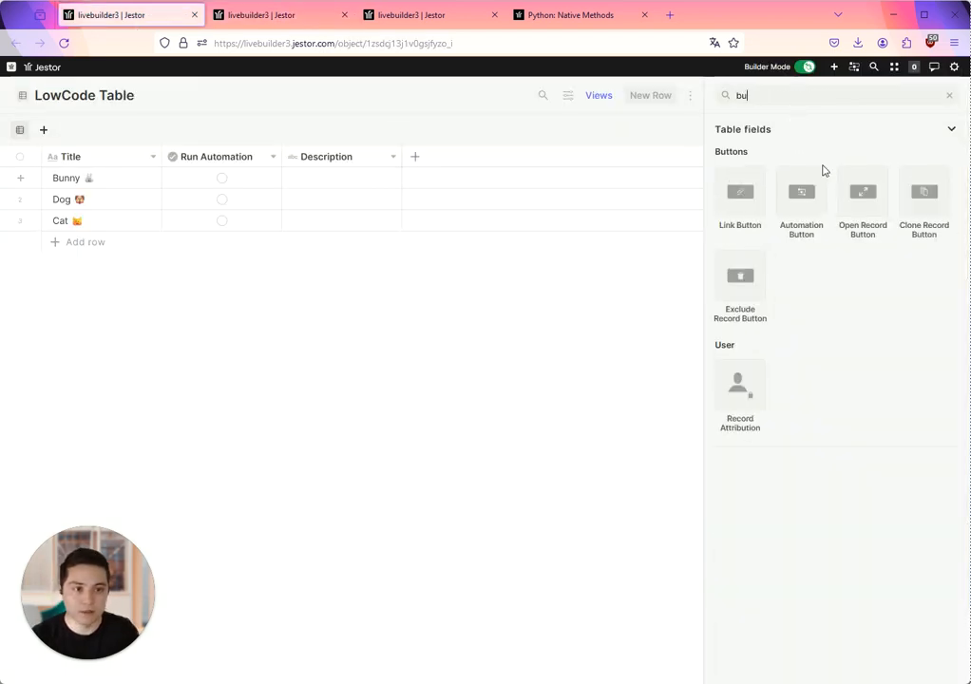
left_click(818, 196)
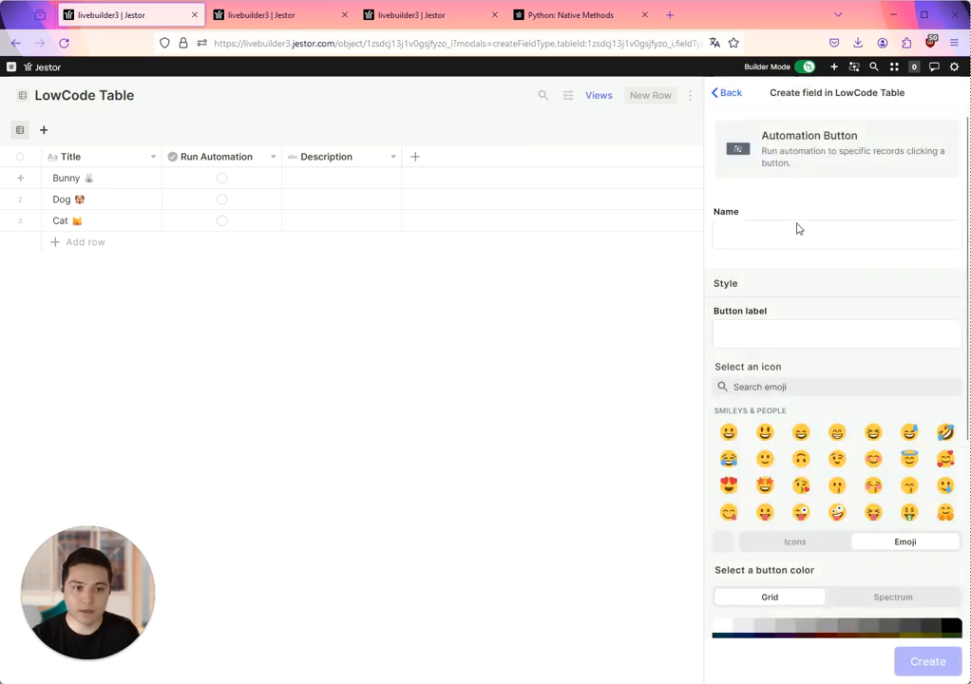
Name the new field Update Description and use the same text as its button label
left_click(812, 238)
type("Update Description")
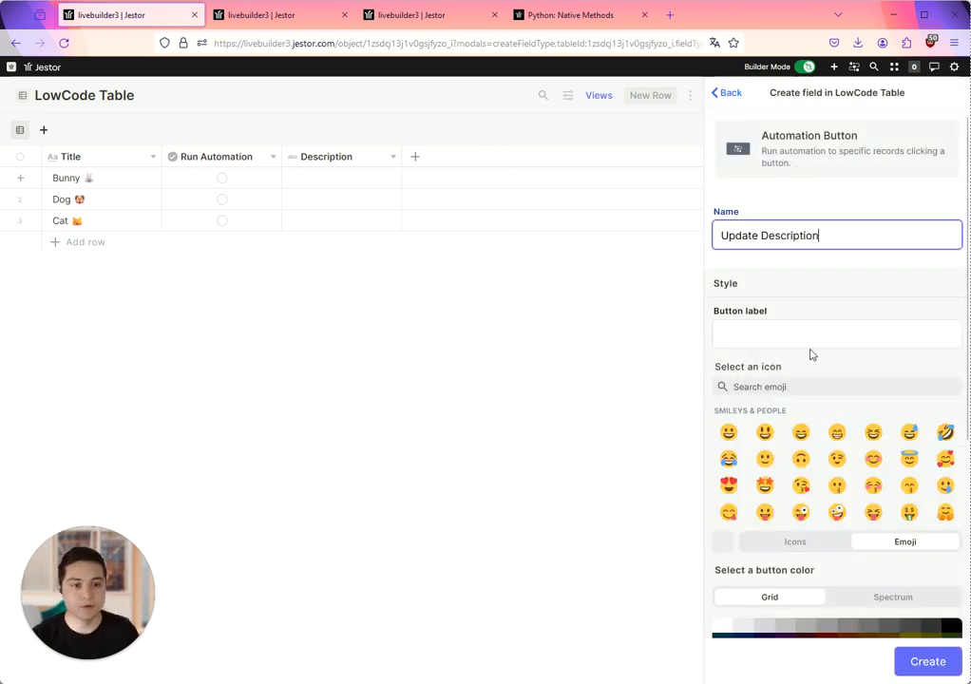
triple_click(807, 236)
key("ctrl+c")
left_click(824, 331)
key("ctrl+v")
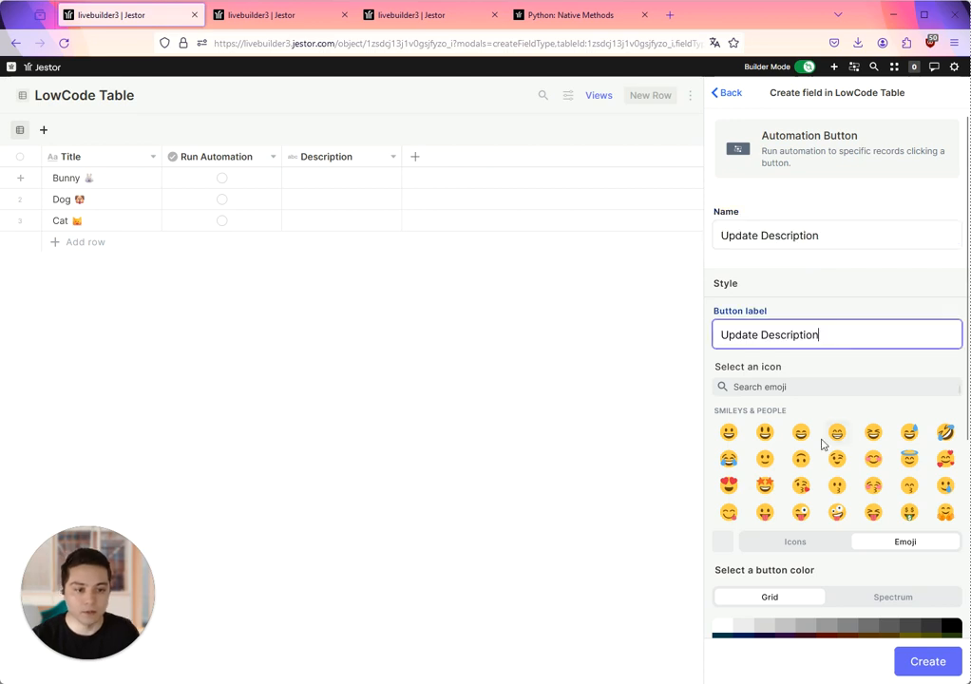
Choose the smiling open-mouth emoji as the button icon and create the field with an action to configure
left_click(765, 432)
scroll(882, 431, "down", 3)
scroll(897, 570, "down", 5)
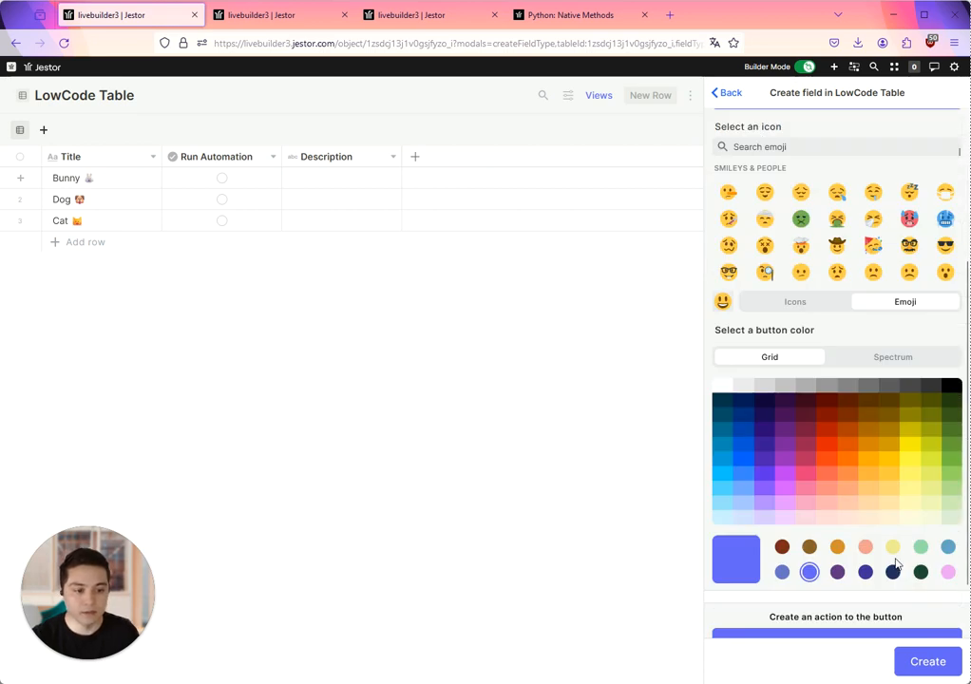
left_click(836, 494)
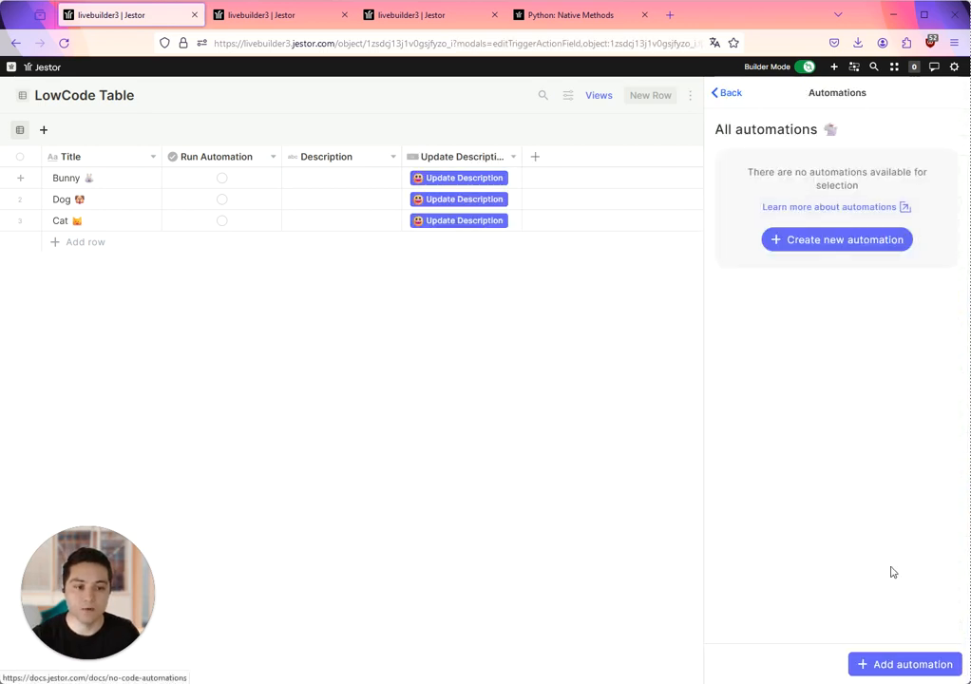
Add a new automation for the Update Description button with a Run a function action
left_click(912, 665)
left_click(830, 301)
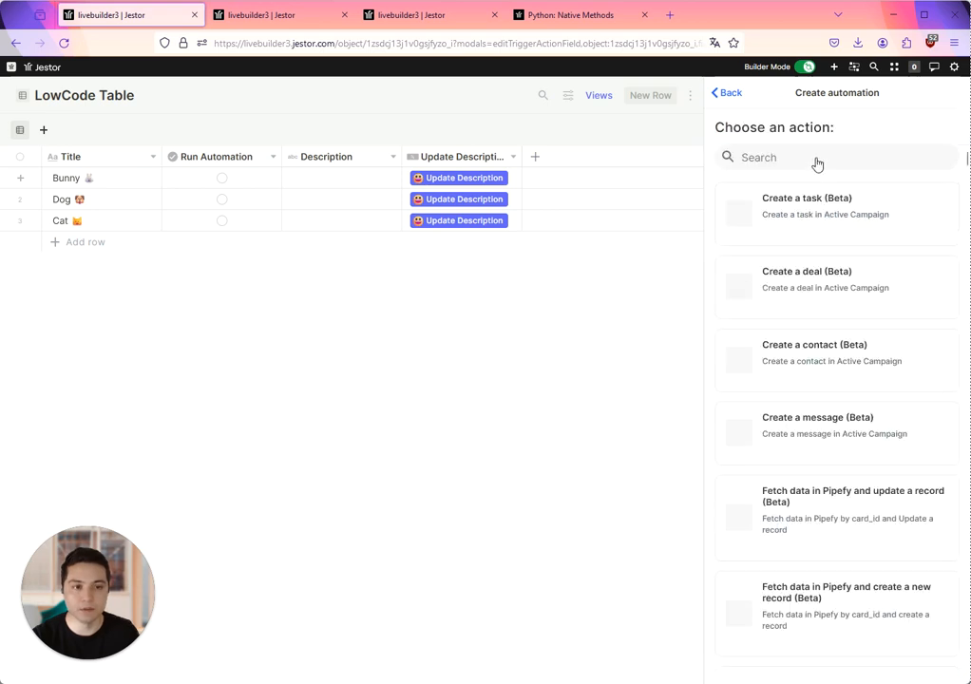
type("run ")
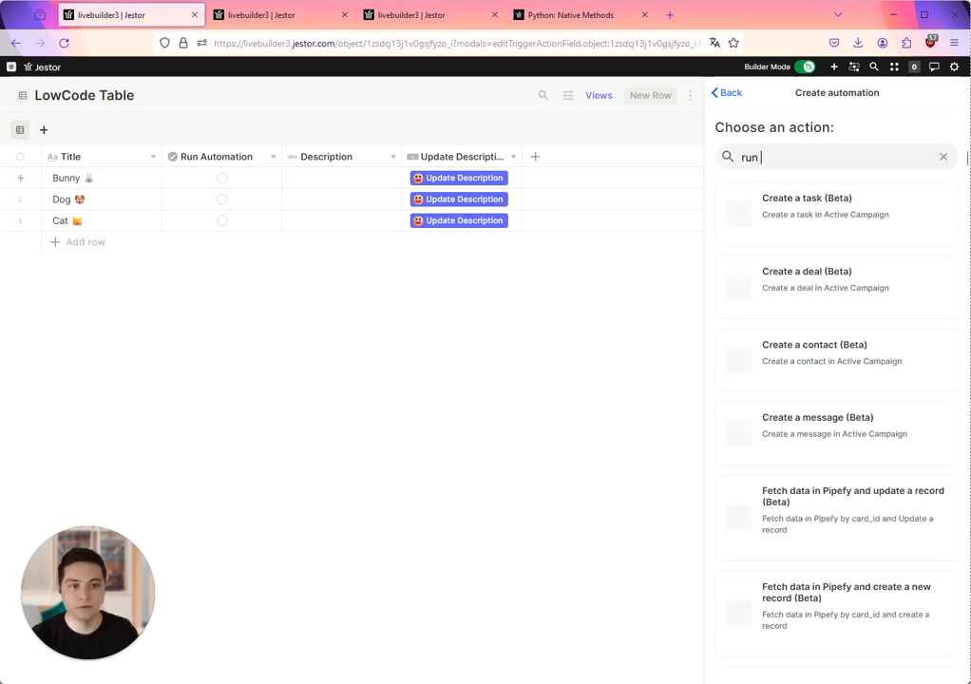
type("a")
left_click(824, 219)
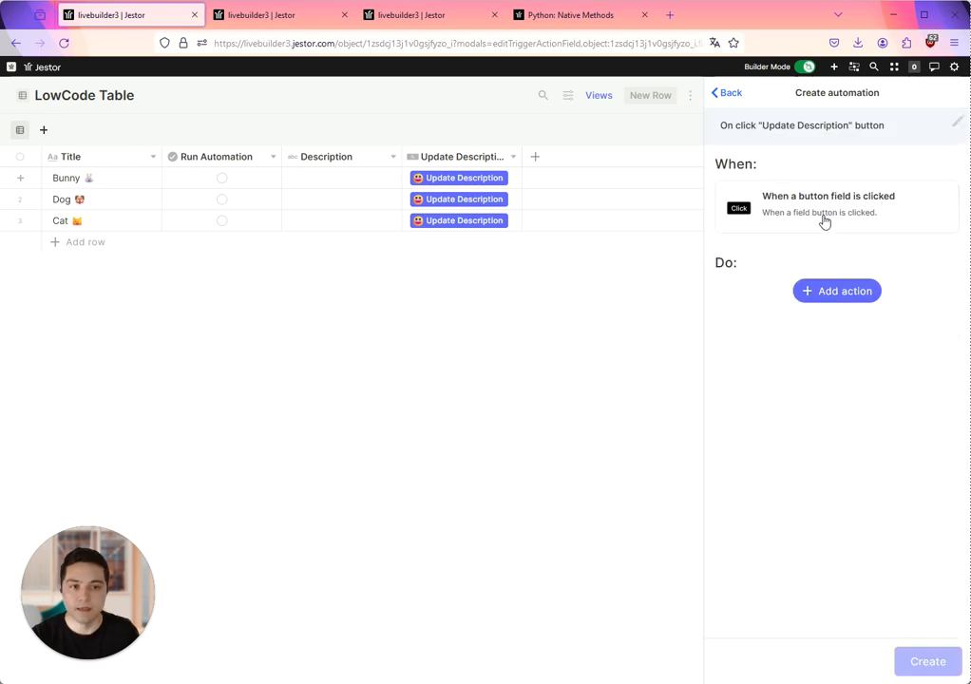
Set the action to run the Add Description function, create the automation and save the button field
left_click(834, 264)
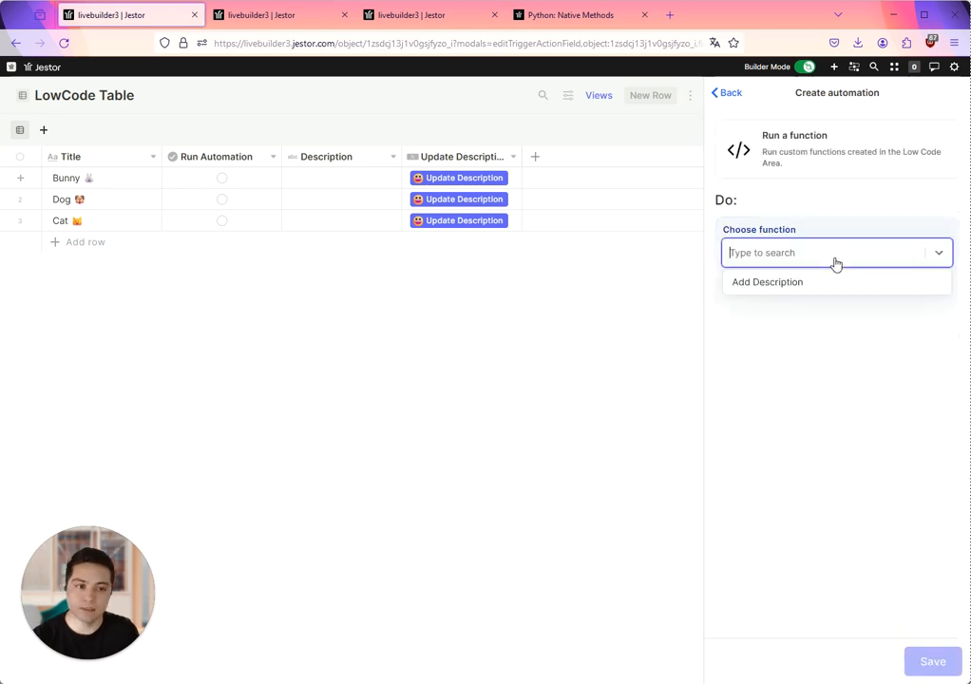
left_click(809, 285)
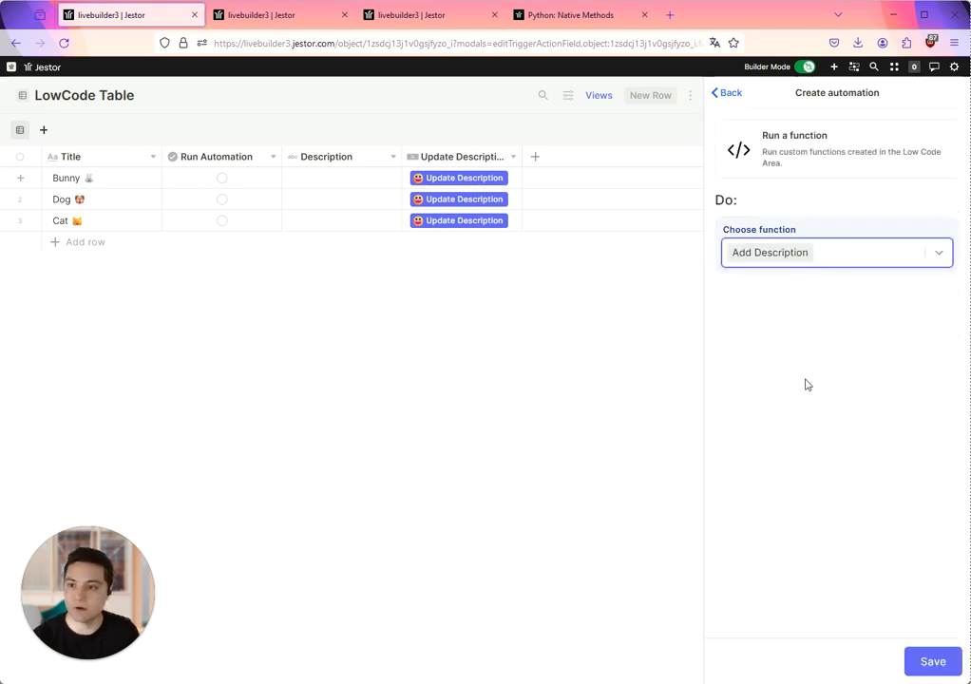
left_click(923, 669)
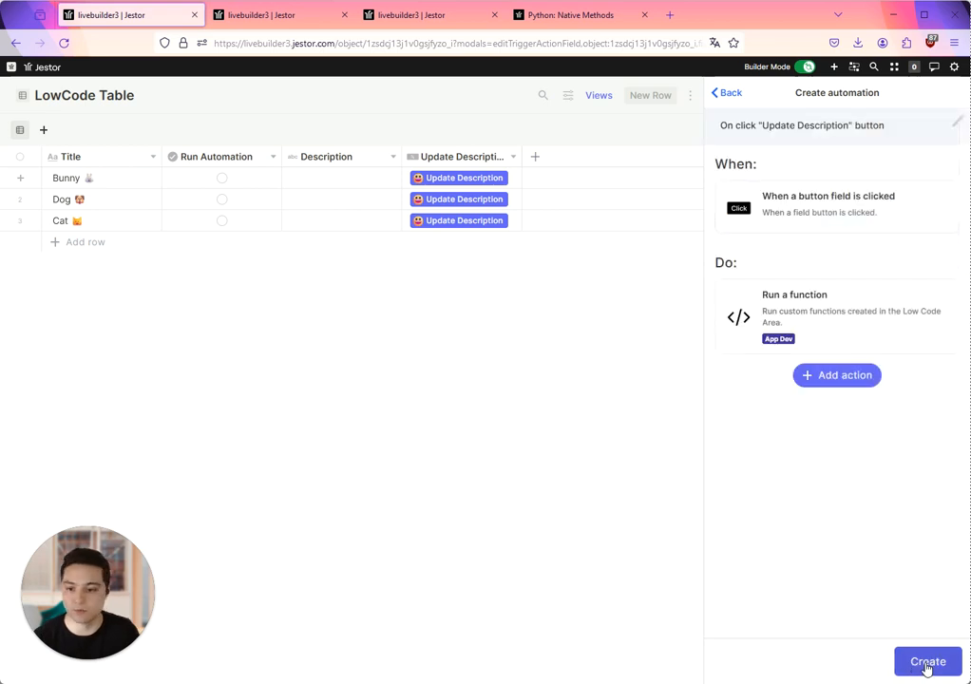
left_click(927, 668)
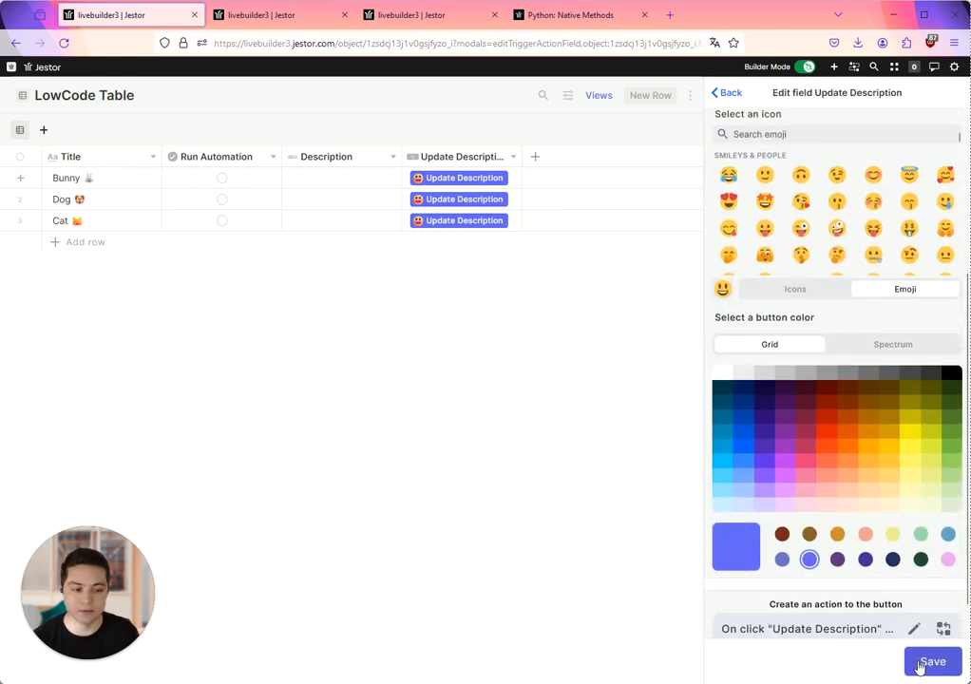
left_click(926, 663)
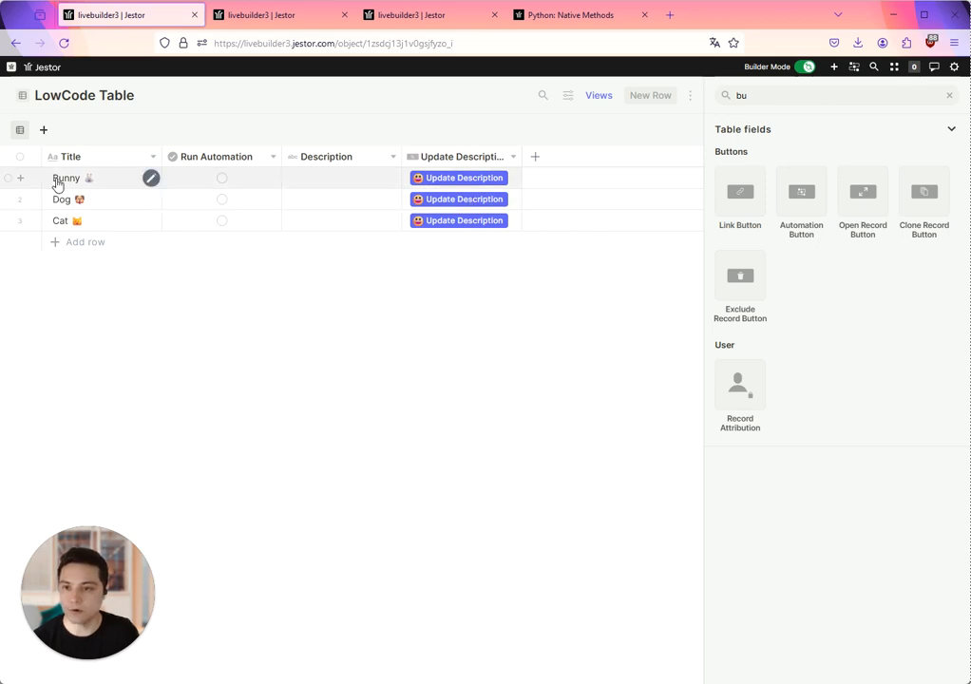
Run the Update Description button on the Bunny record
left_click(477, 178)
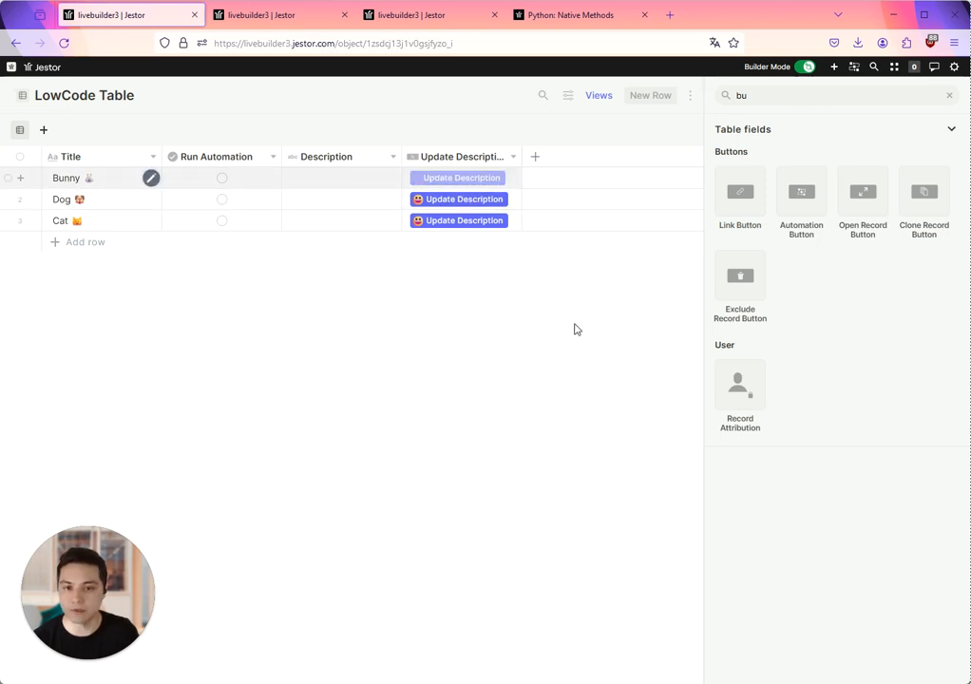